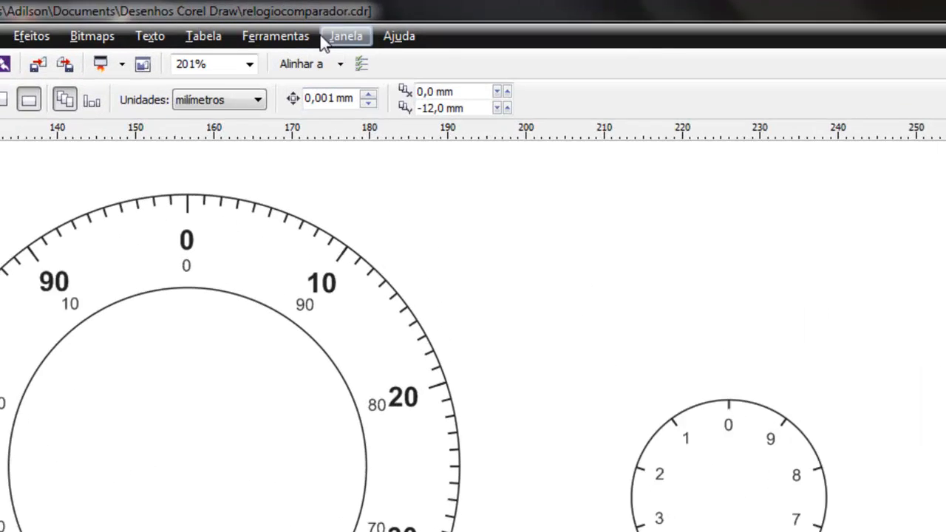
Step: Show the Object Manager (Gerenciador de objetos) listing the document's layers and objects
{"action": "left_click", "coordinate": [326, 39]}
{"action": "mouse_move", "coordinate": [375, 190]}
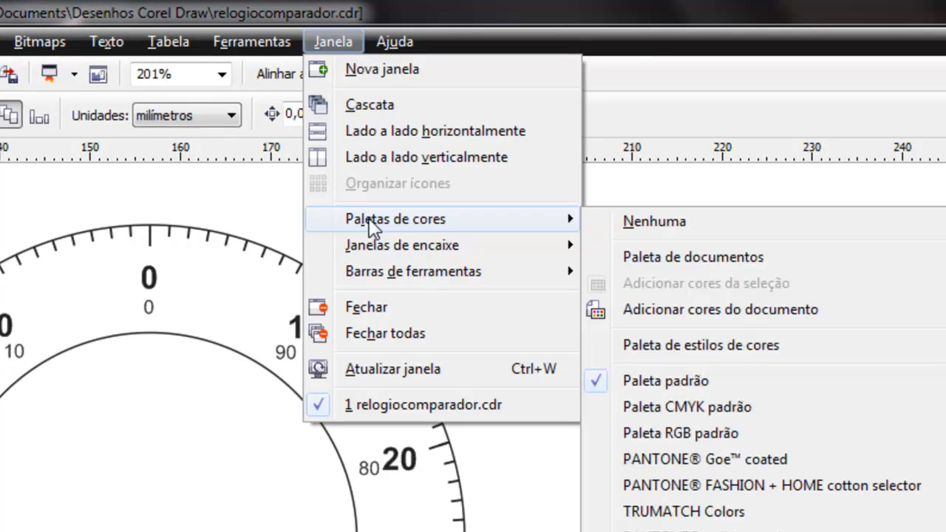
{"action": "mouse_move", "coordinate": [372, 246]}
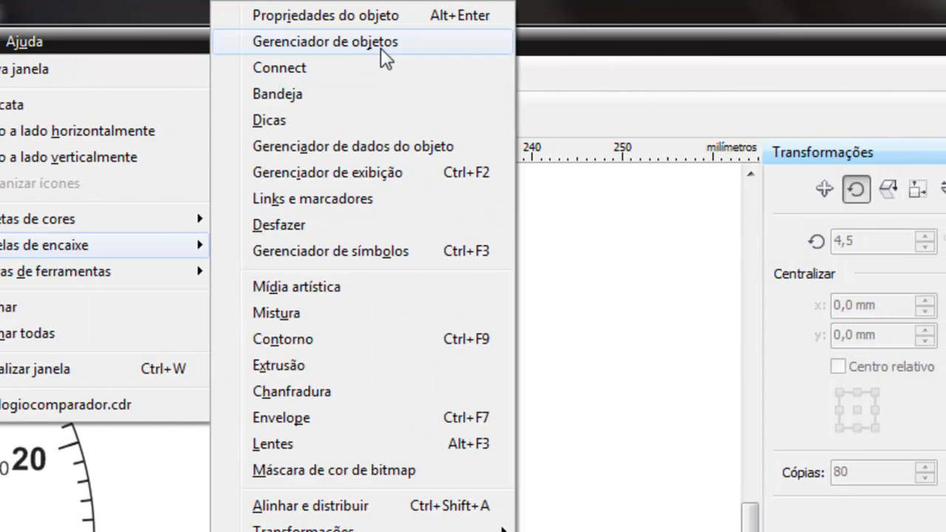
{"action": "left_click", "coordinate": [380, 46]}
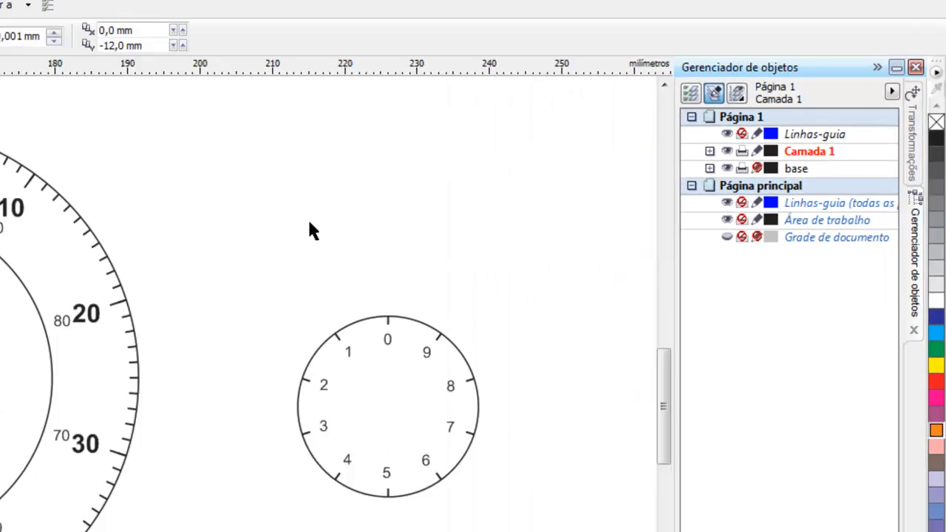
{"action": "scroll", "coordinate": [551, 175], "scroll_direction": "down", "scroll_amount": 3}
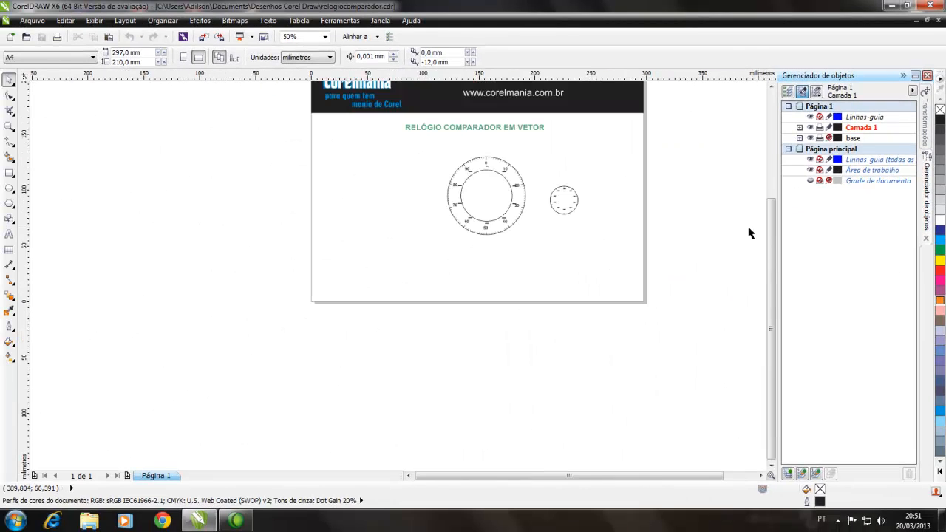
{"action": "scroll", "coordinate": [775, 232], "scroll_direction": "up", "scroll_amount": 3}
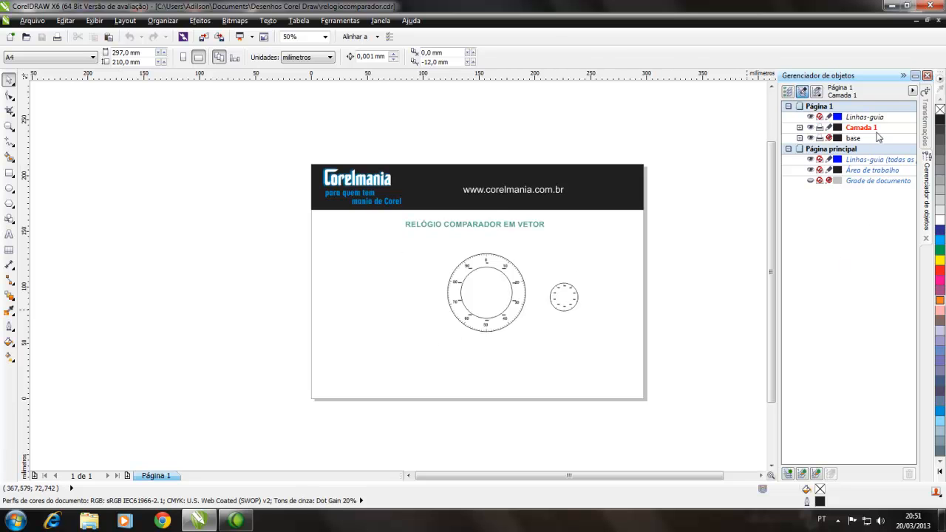
Step: Examine the texts, rectangles and ellipses listed on layer Camada 1, locating one small-dial rectangle in the drawing
{"action": "left_click", "coordinate": [799, 128]}
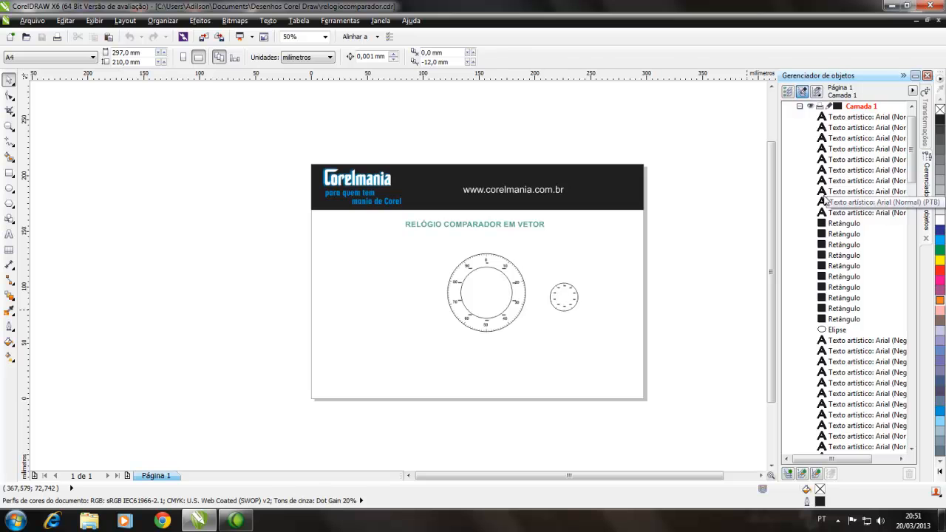
{"action": "scroll", "coordinate": [842, 201], "scroll_direction": "down", "scroll_amount": 1}
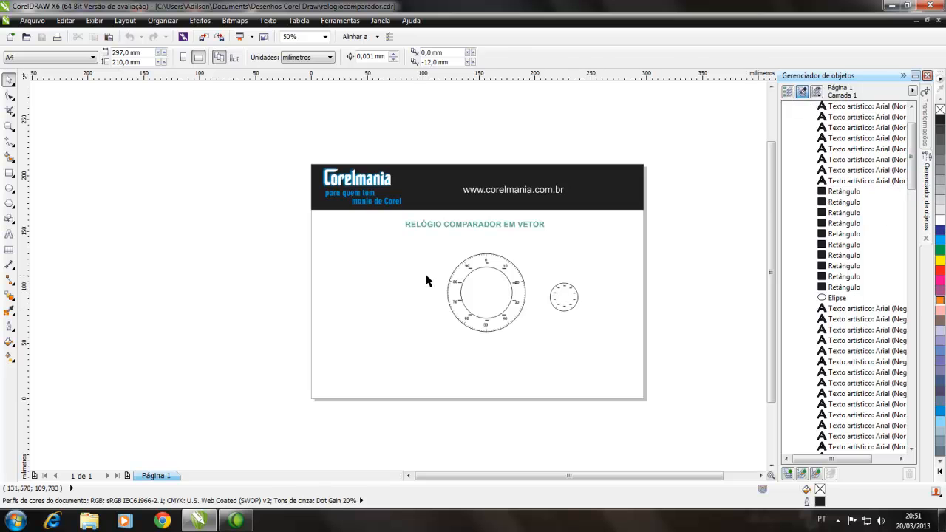
{"action": "left_click", "coordinate": [826, 299]}
{"action": "left_click", "coordinate": [828, 287]}
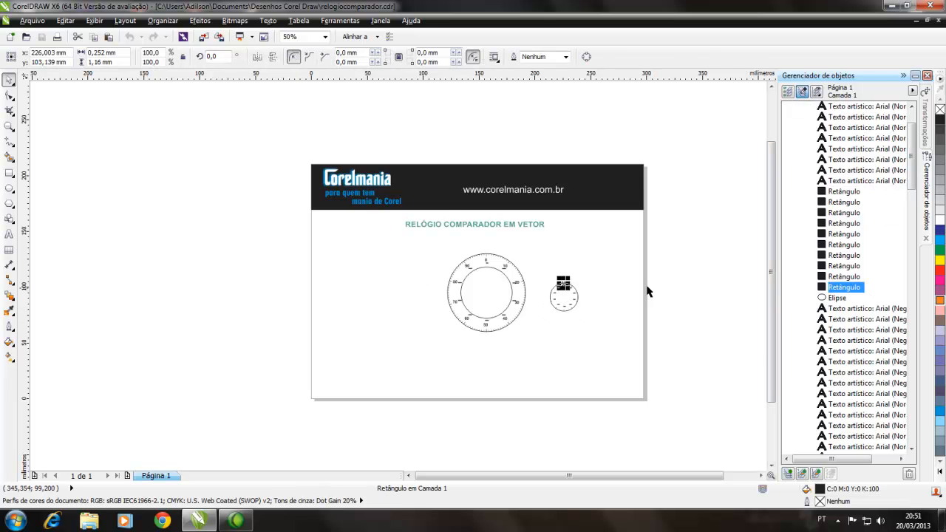
{"action": "left_click", "coordinate": [576, 266]}
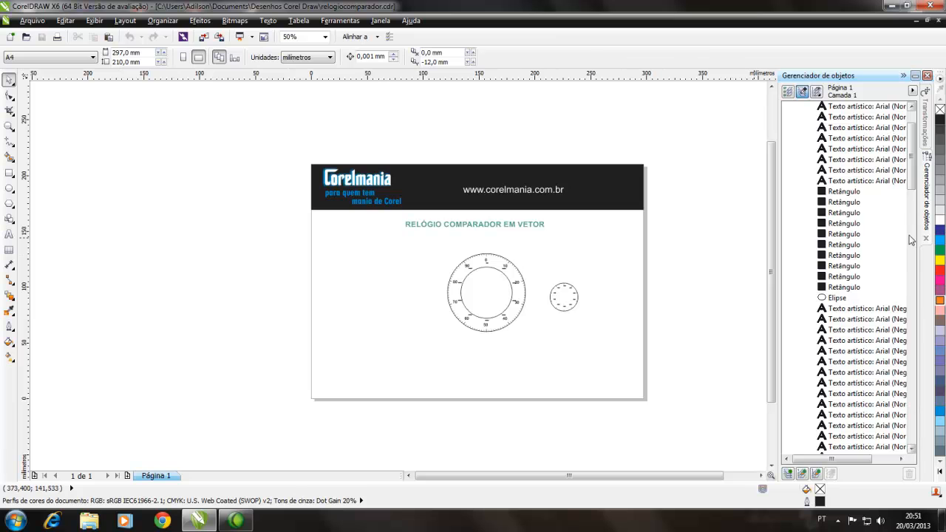
{"action": "scroll", "coordinate": [886, 148], "scroll_direction": "up", "scroll_amount": 2}
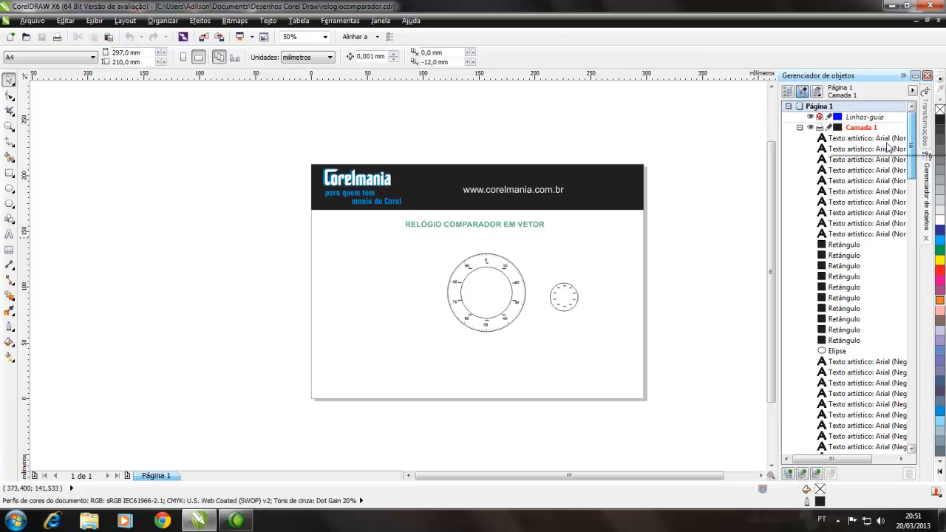
{"action": "left_click", "coordinate": [799, 128]}
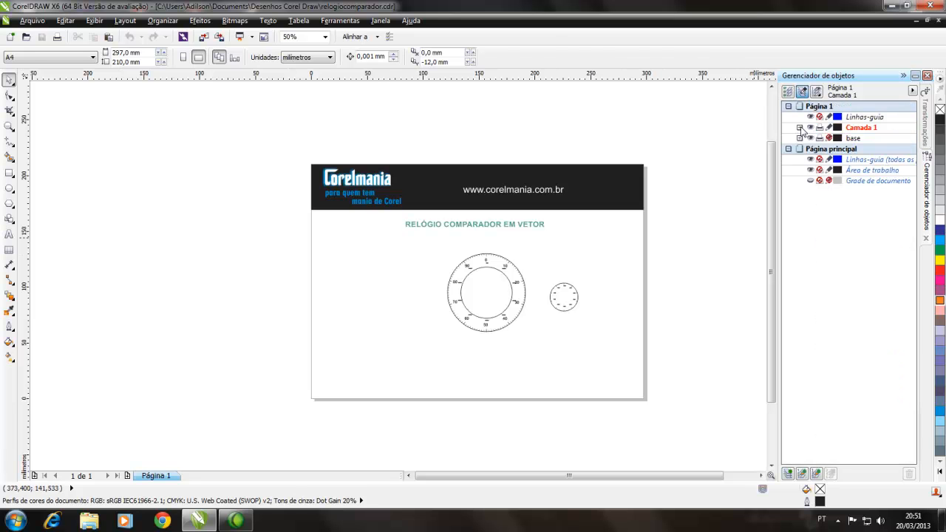
Step: Fill the large dial's outer circle with 10% black
{"action": "left_click", "coordinate": [9, 126]}
{"action": "left_click_drag", "start_coordinate": [431, 243], "coordinate": [576, 339]}
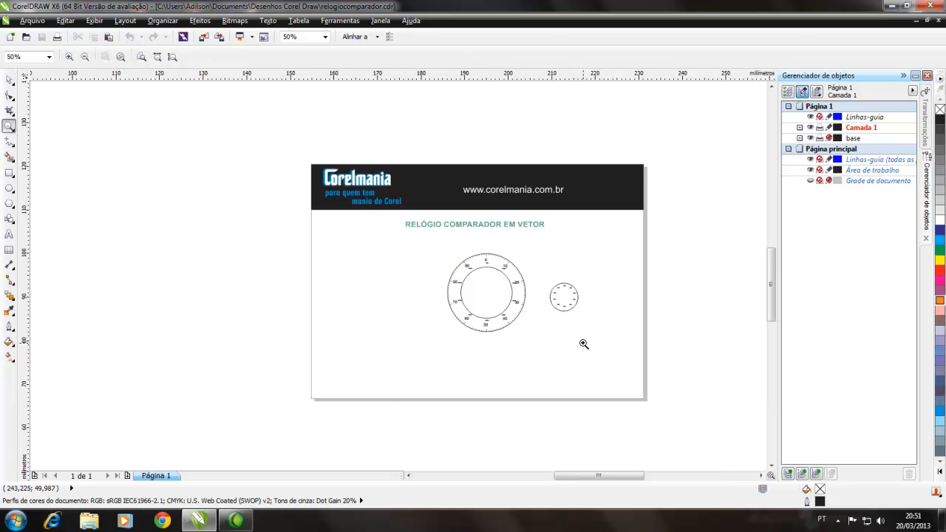
{"action": "left_click", "coordinate": [9, 79]}
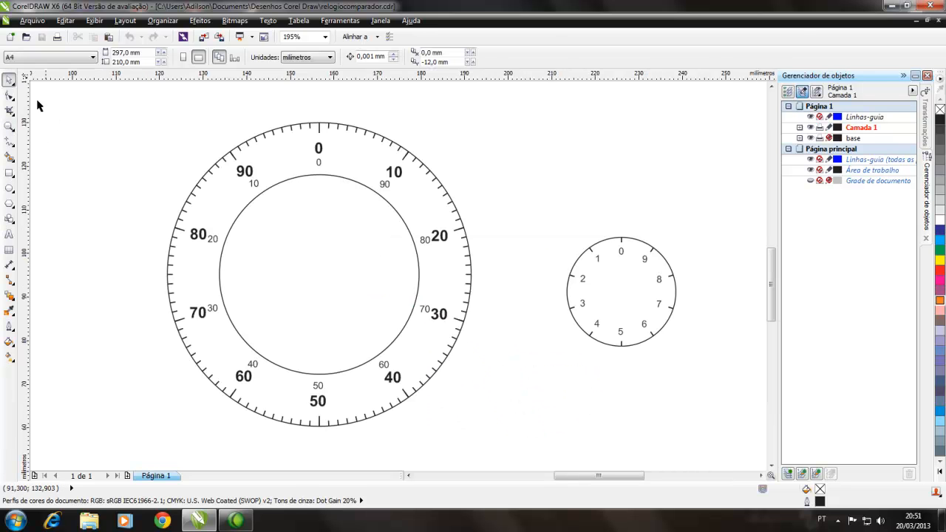
{"action": "left_click", "coordinate": [348, 149]}
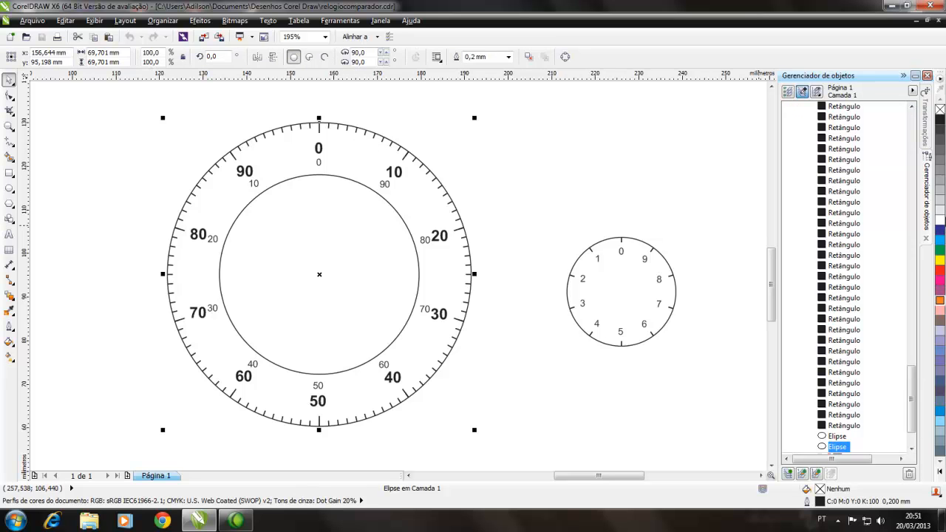
{"action": "left_click", "coordinate": [941, 213]}
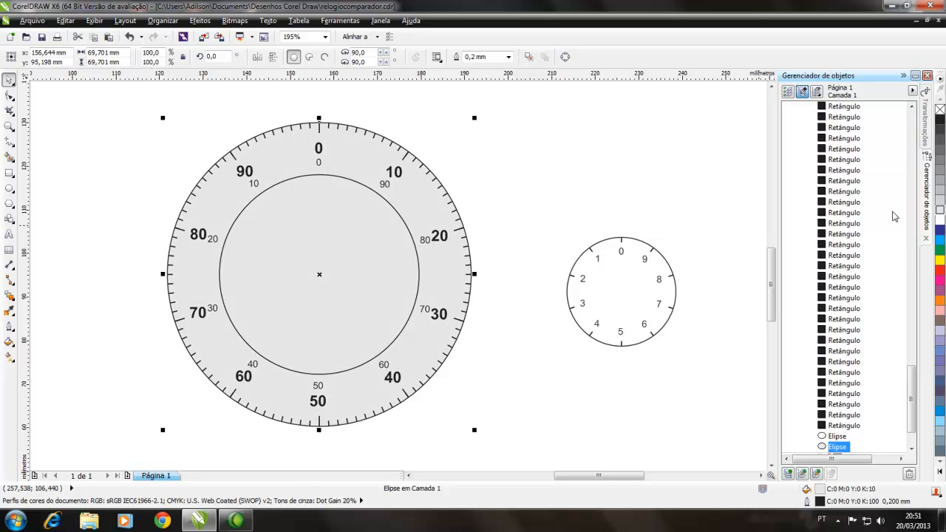
Step: Fill the large dial's inner circle with a slightly darker grey than the outer circle
{"action": "left_click", "coordinate": [481, 204]}
{"action": "left_click", "coordinate": [400, 222]}
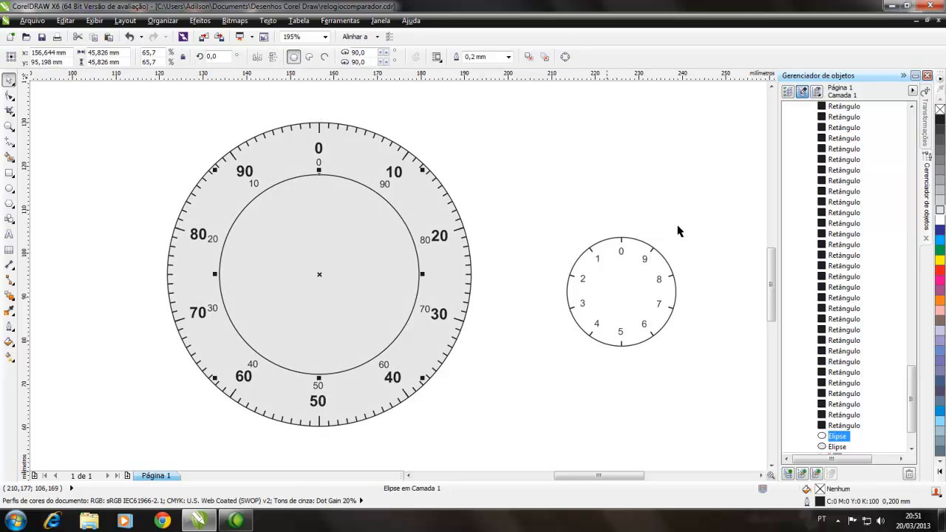
{"action": "left_click", "coordinate": [940, 200]}
{"action": "left_click", "coordinate": [548, 200]}
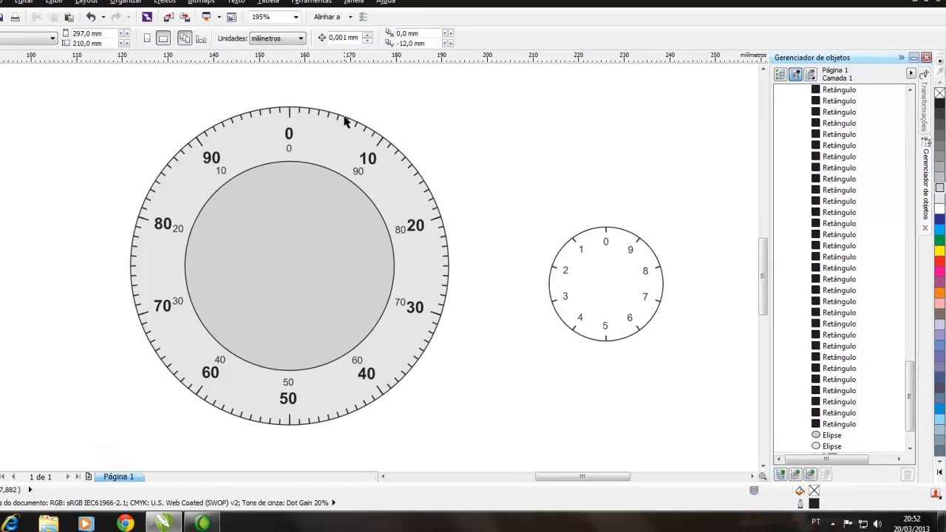
Step: Duplicate the large dial's outer circle in place and enlarge one copy from its centre to about 73 mm in diameter
{"action": "left_click", "coordinate": [371, 134]}
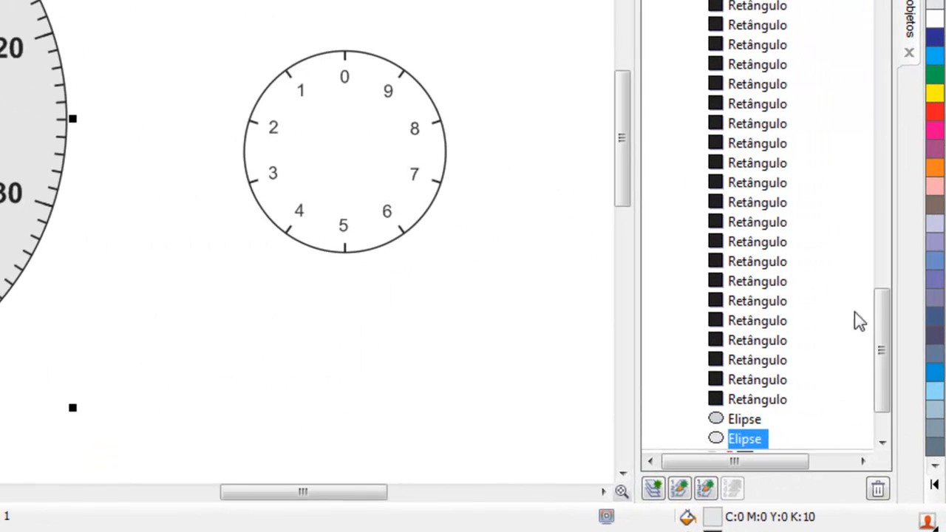
{"action": "scroll", "coordinate": [880, 329], "scroll_direction": "down", "scroll_amount": 2}
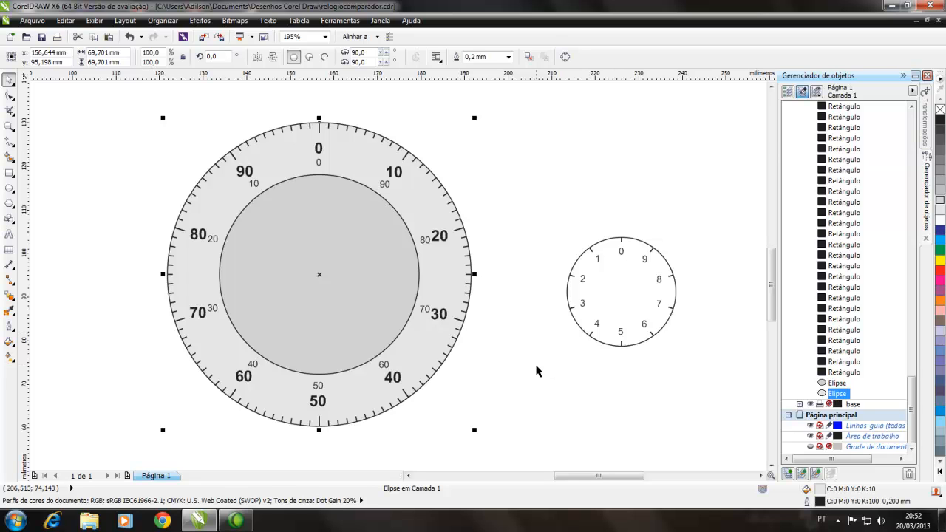
{"action": "key", "text": "ctrl+c"}
{"action": "key", "text": "ctrl+v"}
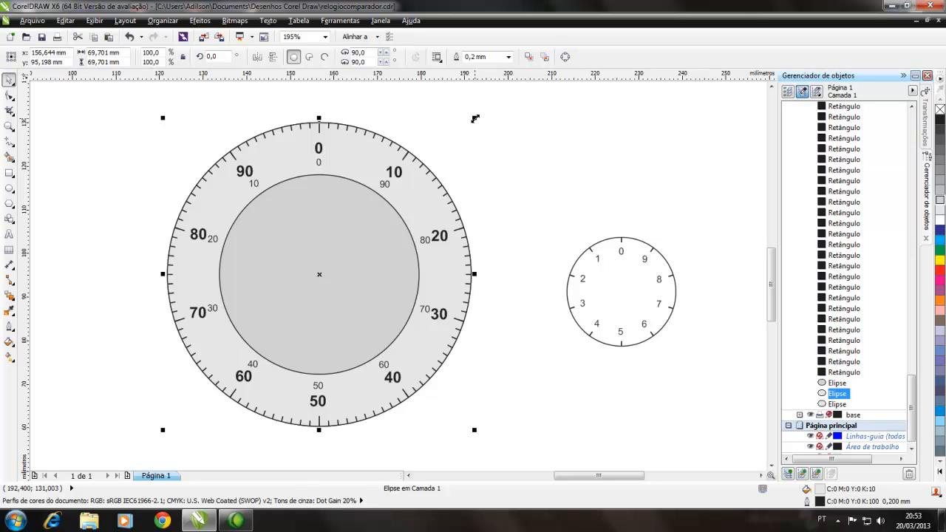
{"action": "left_click_drag", "start_coordinate": [475, 118], "coordinate": [489, 113]}
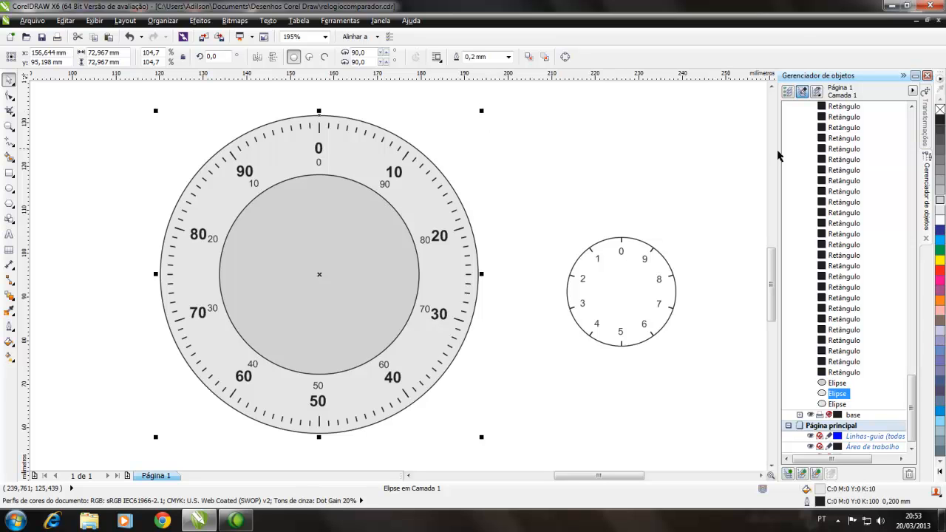
Step: Fill the enlarged circle with 100% black and place it beneath the light grey circle in the stacking order
{"action": "left_click", "coordinate": [940, 119]}
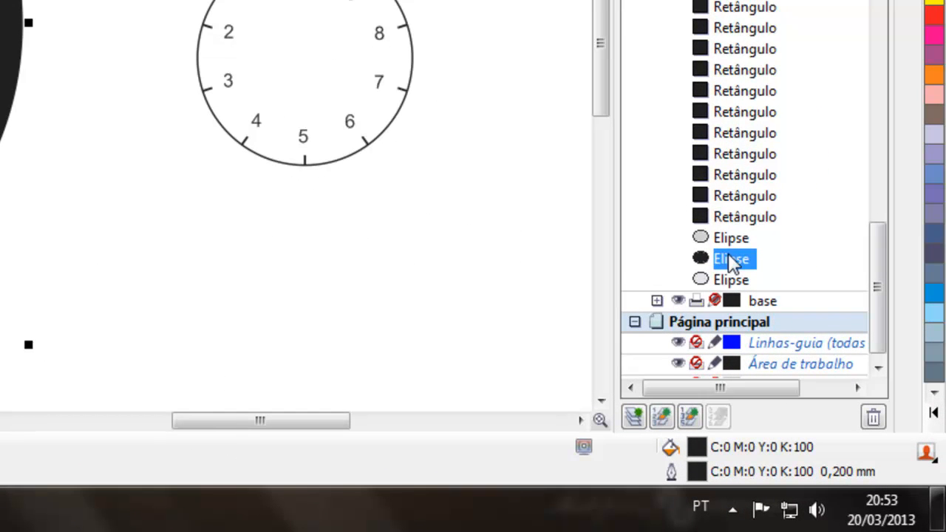
{"action": "left_click_drag", "start_coordinate": [733, 263], "coordinate": [713, 299]}
{"action": "left_click", "coordinate": [555, 404]}
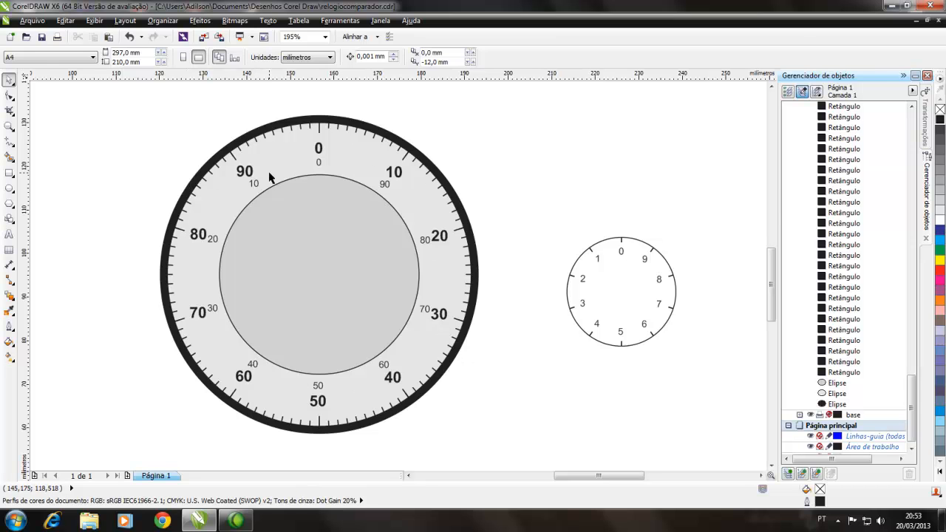
Step: Draw a small rectangle about 1.8 by 0.8 mm just above the black ring at the 0 mark and fill it black
{"action": "left_click", "coordinate": [9, 173]}
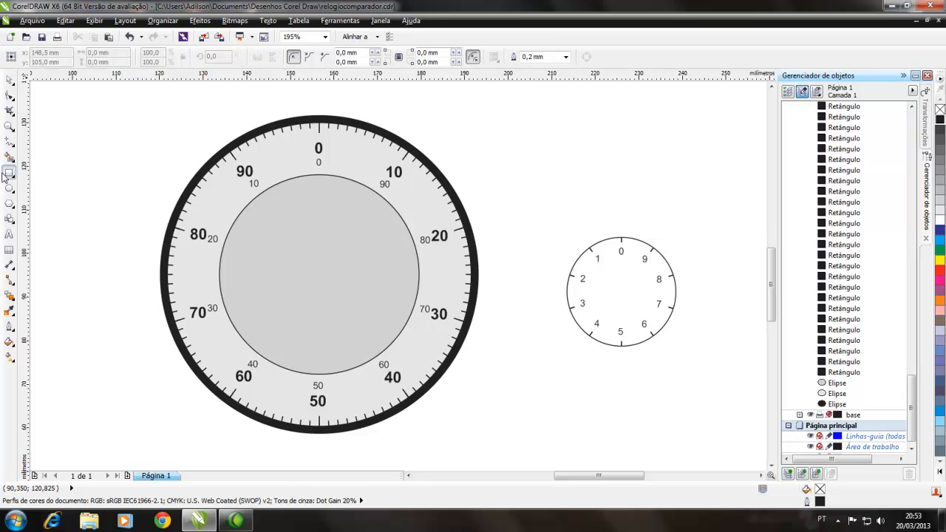
{"action": "scroll", "coordinate": [315, 110], "scroll_direction": "up", "scroll_amount": 2}
{"action": "left_click_drag", "start_coordinate": [315, 112], "coordinate": [330, 118]}
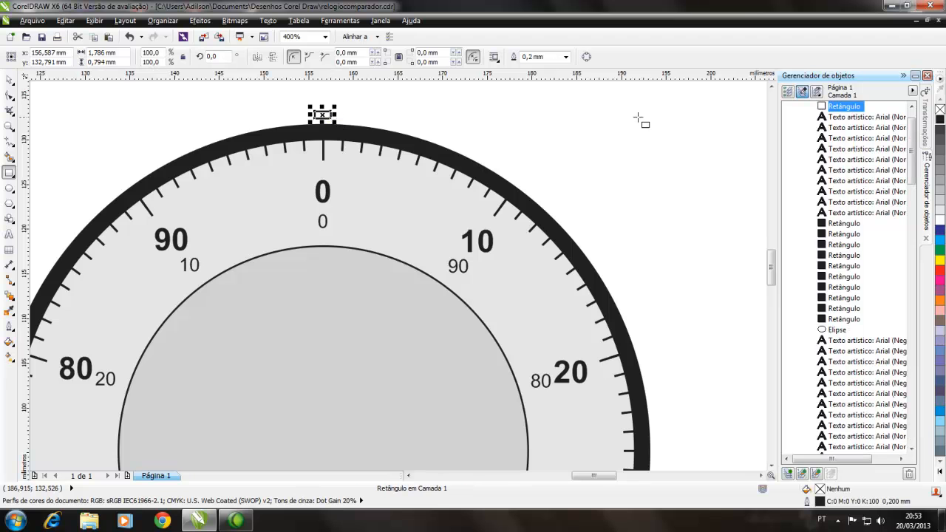
{"action": "left_click", "coordinate": [940, 119]}
{"action": "left_click", "coordinate": [8, 79]}
{"action": "left_click", "coordinate": [190, 112]}
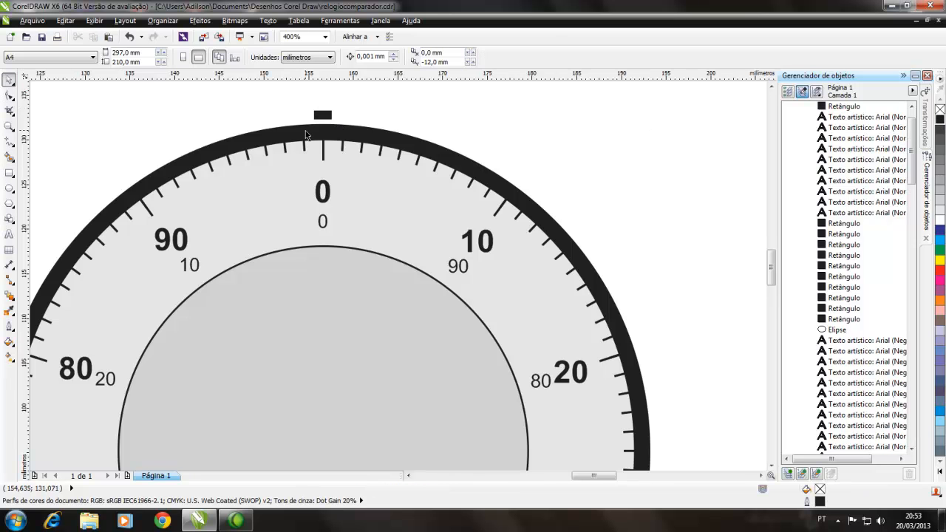
Step: Move the small black rectangle down onto the outer edge of the black ring, centred above the 0 mark
{"action": "scroll", "coordinate": [306, 131], "scroll_direction": "up", "scroll_amount": 2}
{"action": "left_click", "coordinate": [339, 109]}
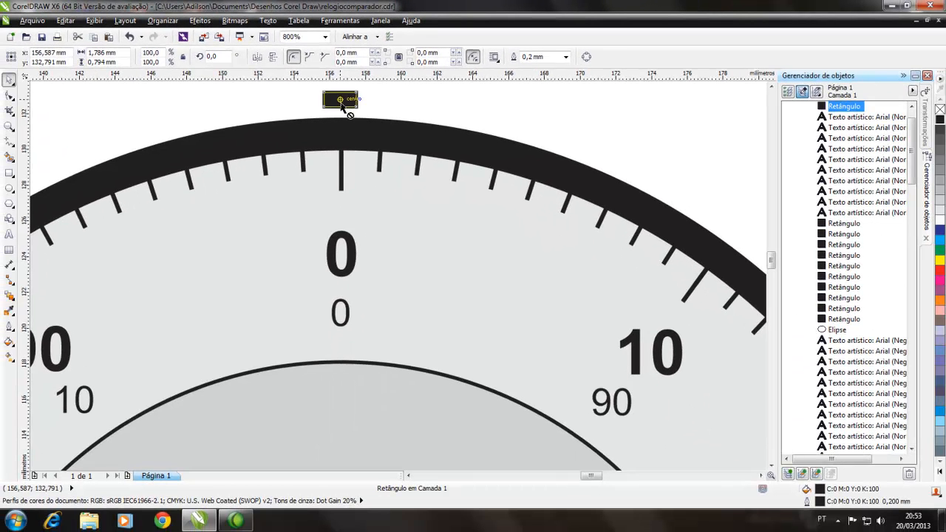
{"action": "left_click_drag", "start_coordinate": [387, 238], "coordinate": [378, 260]}
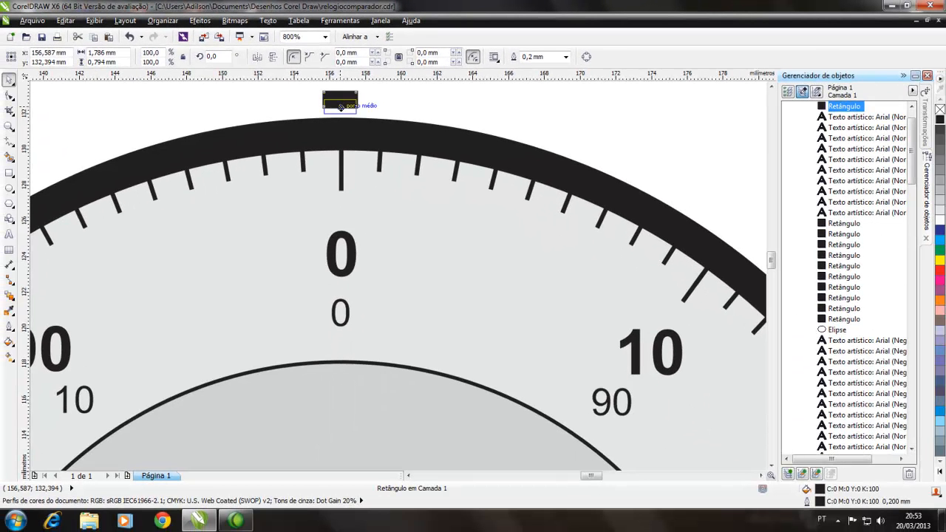
{"action": "left_click_drag", "start_coordinate": [341, 111], "coordinate": [341, 115]}
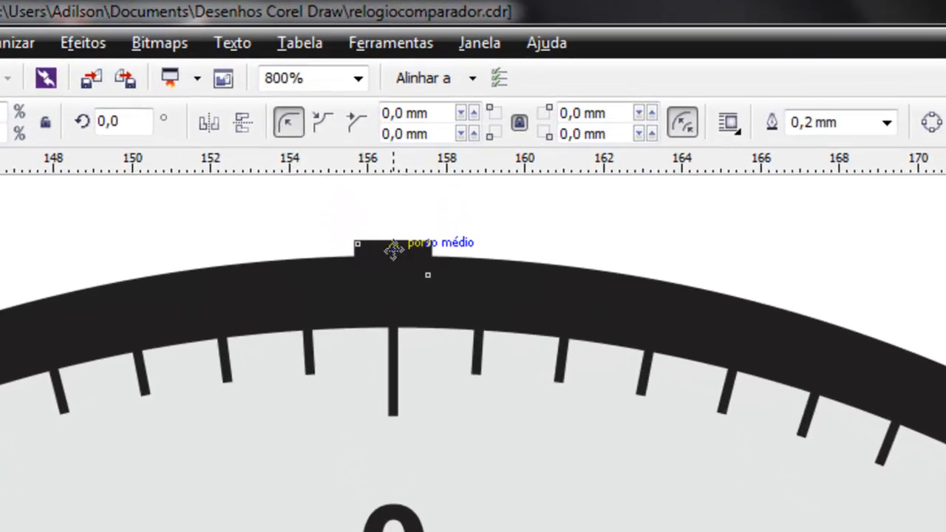
{"action": "key", "text": "Escape"}
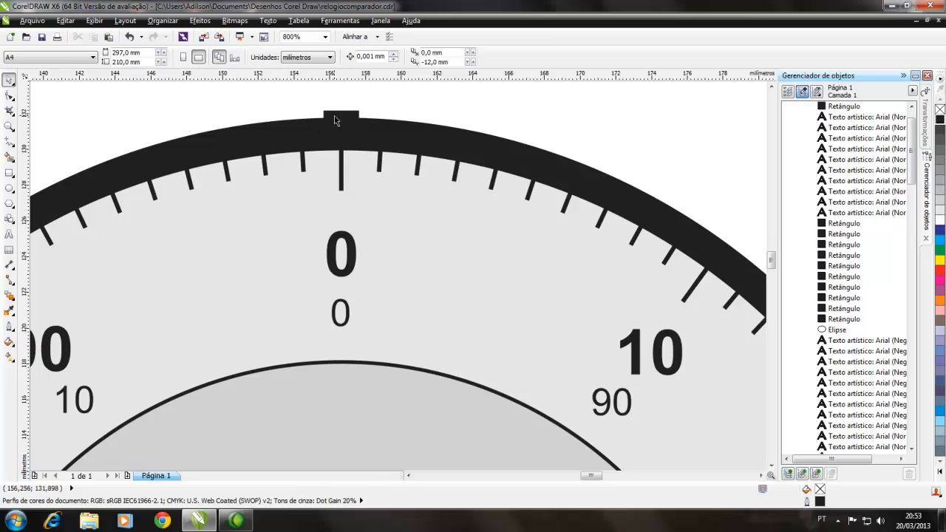
{"action": "scroll", "coordinate": [334, 120], "scroll_direction": "down", "scroll_amount": 2}
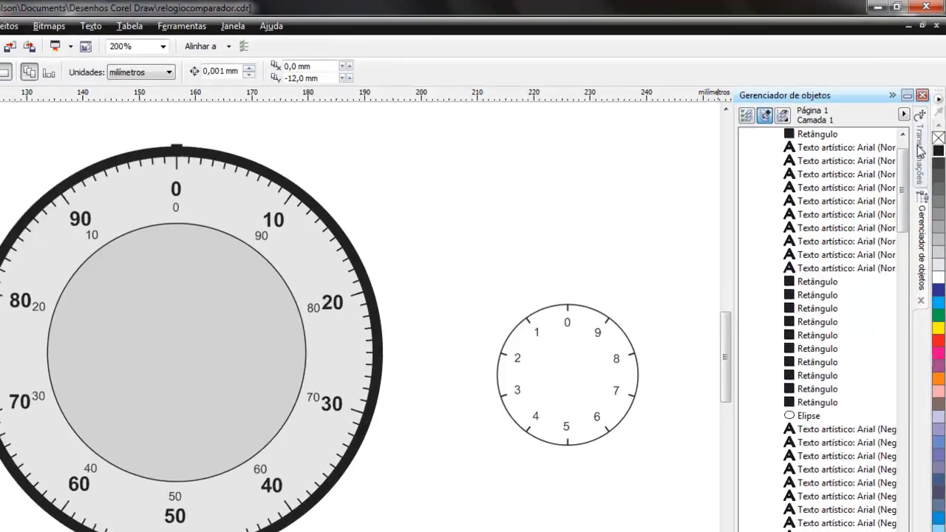
Step: Relocate the small black rectangle's rotation centre to the centre of the large dial
{"action": "left_click", "coordinate": [924, 118]}
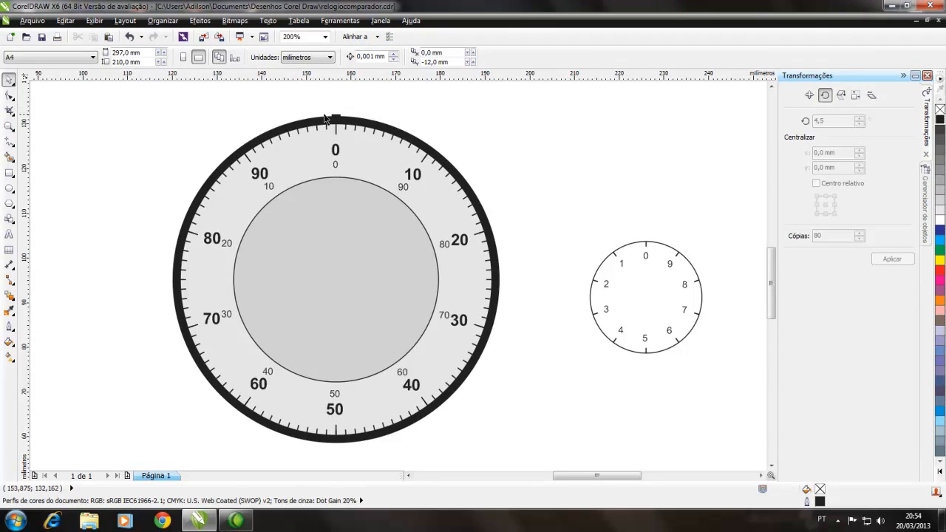
{"action": "left_click", "coordinate": [336, 119]}
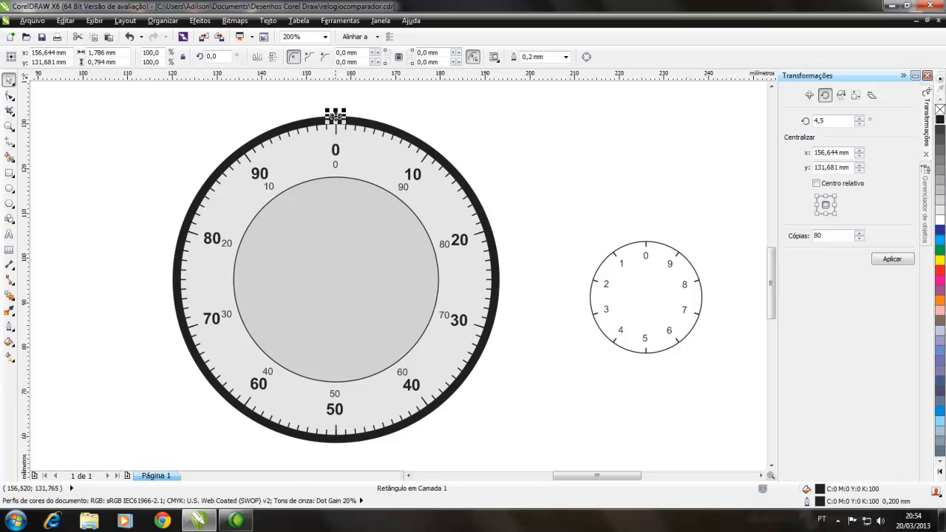
{"action": "left_click", "coordinate": [338, 117]}
{"action": "left_click_drag", "start_coordinate": [336, 118], "coordinate": [337, 279]}
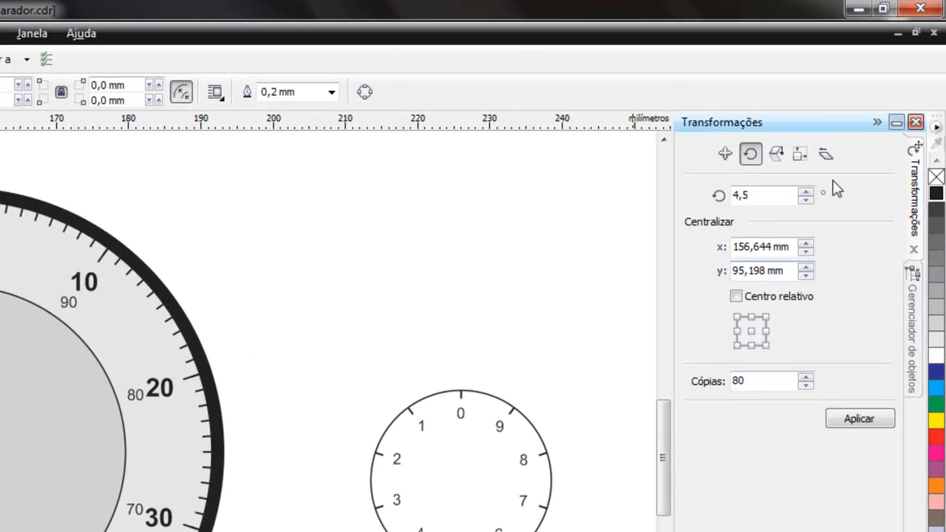
Step: Rotate the small rectangle around the dial's centre by 3,6° with 100 copies
{"action": "double_click", "coordinate": [794, 146]}
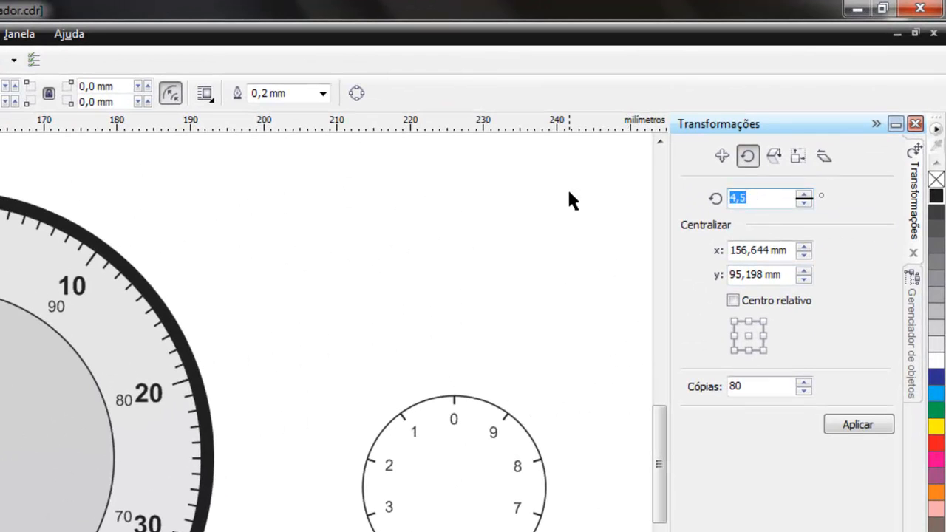
{"action": "type", "text": "3,6"}
{"action": "left_click_drag", "start_coordinate": [773, 386], "coordinate": [681, 388]}
{"action": "type", "text": "100"}
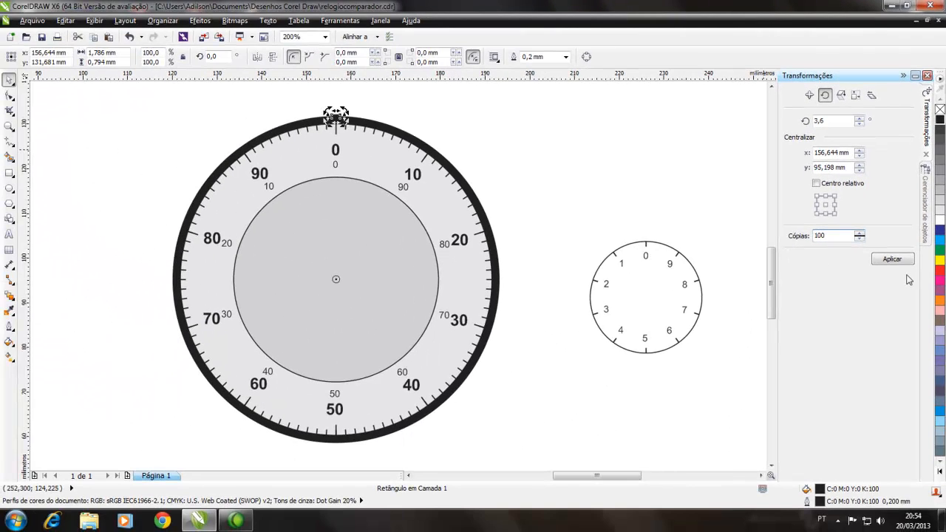
{"action": "left_click", "coordinate": [893, 260]}
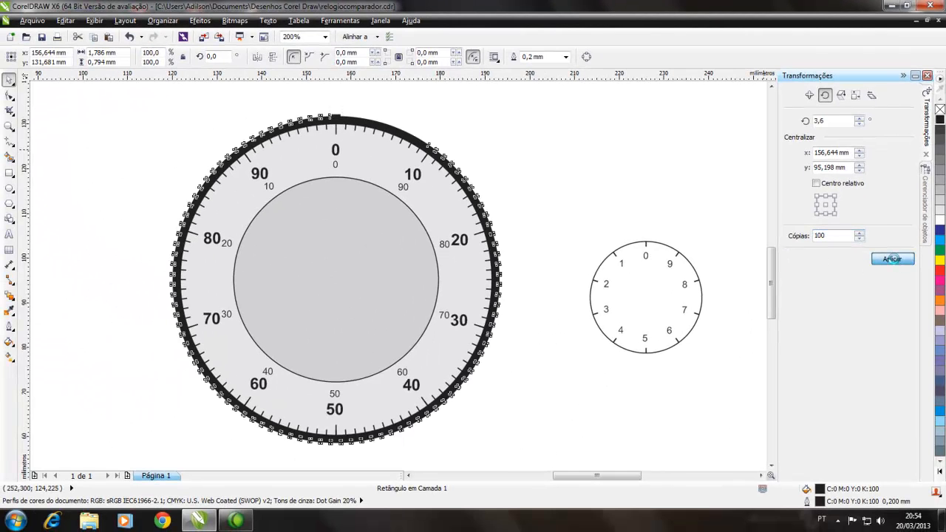
{"action": "left_click", "coordinate": [578, 152]}
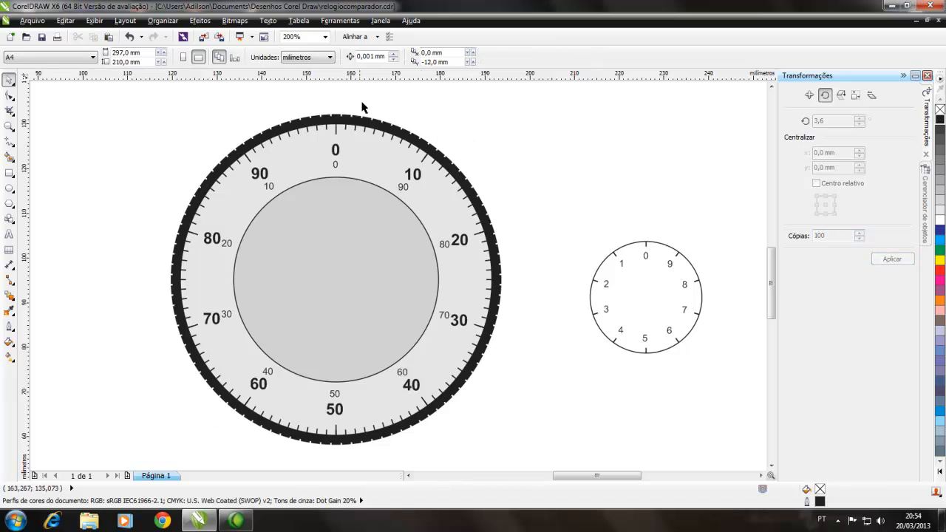
{"action": "left_click", "coordinate": [339, 119]}
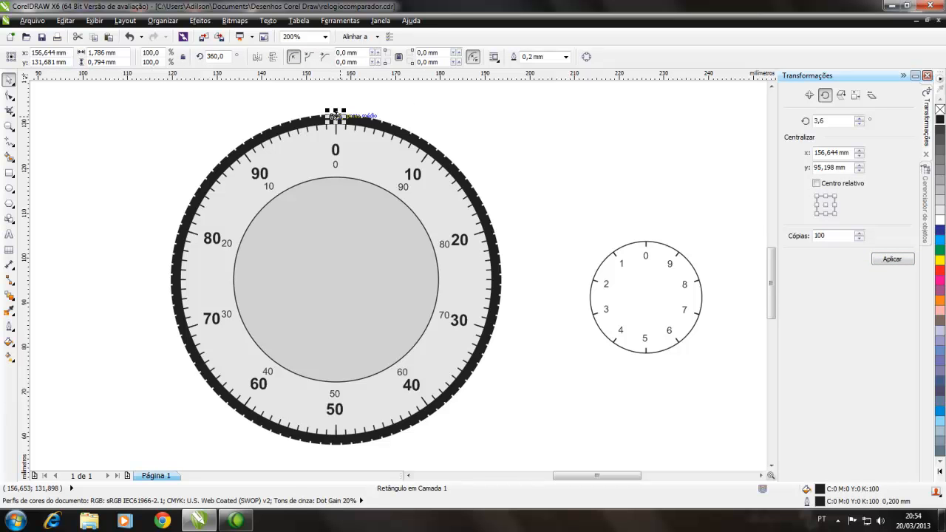
{"action": "key", "text": "Escape"}
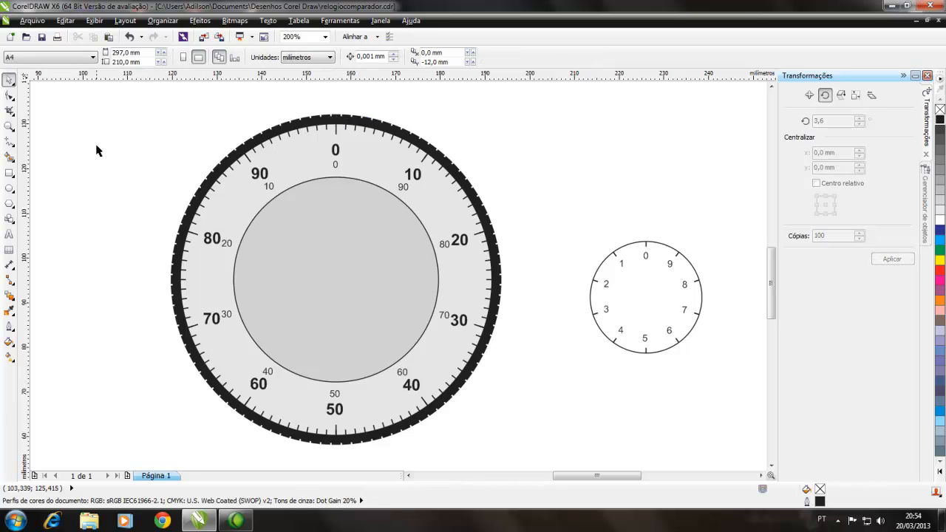
{"action": "scroll", "coordinate": [400, 239], "scroll_direction": "down", "scroll_amount": 1}
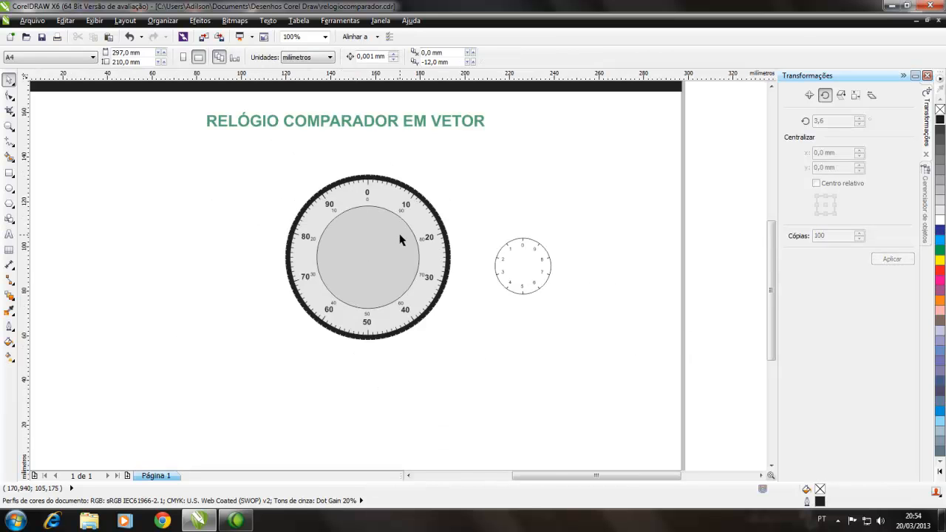
{"action": "scroll", "coordinate": [400, 239], "scroll_direction": "up", "scroll_amount": 1}
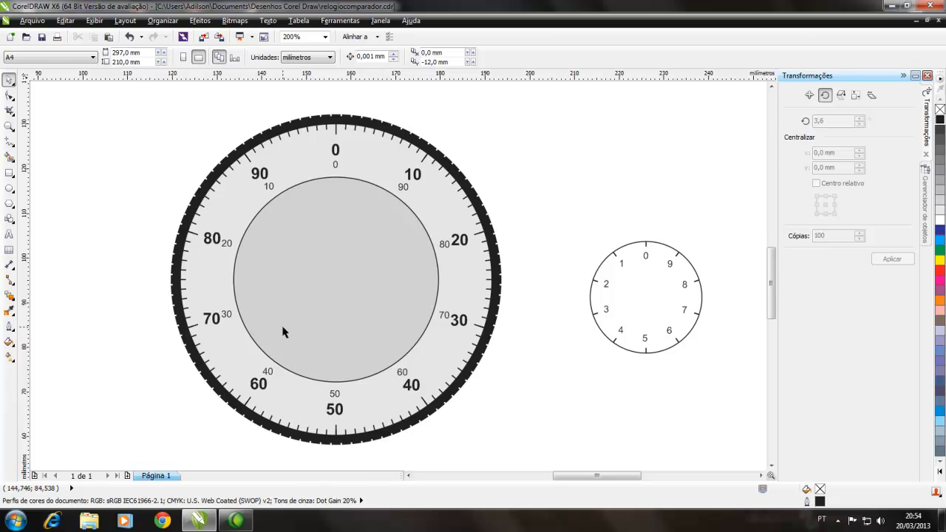
{"action": "scroll", "coordinate": [282, 331], "scroll_direction": "down", "scroll_amount": 1}
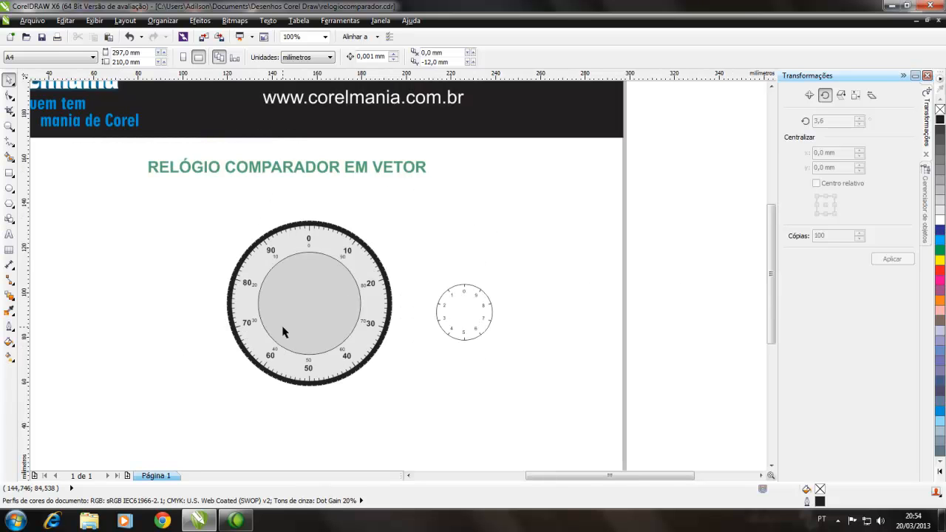
Step: Draw a small circle about 9 mm in diameter and scale it down to about 7.1 mm just outside the large dial
{"action": "left_click", "coordinate": [10, 189]}
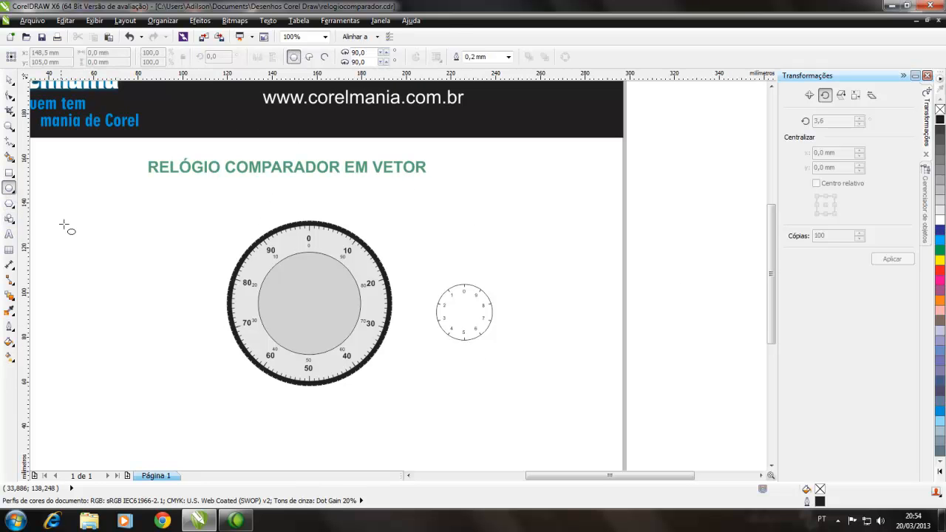
{"action": "left_click_drag", "start_coordinate": [67, 225], "coordinate": [82, 247]}
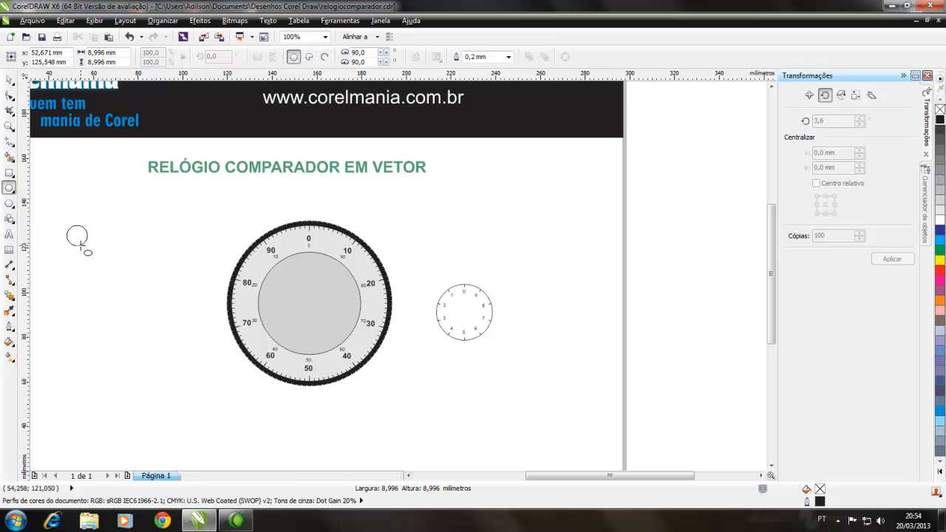
{"action": "mouse_move", "coordinate": [81, 247]}
{"action": "left_mouse_down"}
{"action": "mouse_move", "coordinate": [59, 217]}
{"action": "mouse_move", "coordinate": [128, 301]}
{"action": "mouse_move", "coordinate": [312, 318]}
{"action": "mouse_move", "coordinate": [421, 351]}
{"action": "mouse_move", "coordinate": [401, 244]}
{"action": "left_mouse_up"}
{"action": "left_click", "coordinate": [10, 80]}
{"action": "left_click", "coordinate": [82, 255]}
{"action": "scroll", "coordinate": [322, 281], "scroll_direction": "up", "scroll_amount": 1}
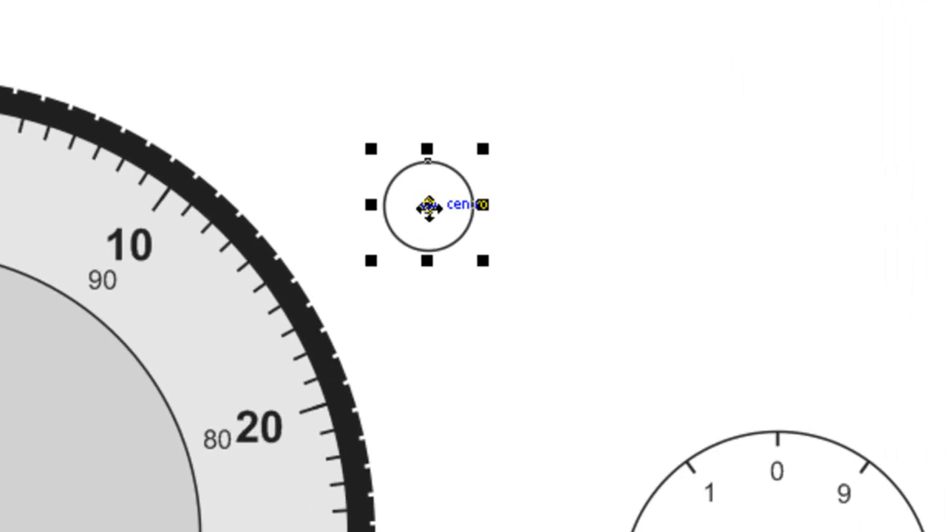
Step: Centre the small circle on the large dial and shrink it about its centre to about 4.7 mm in diameter
{"action": "left_click_drag", "start_coordinate": [482, 209], "coordinate": [207, 367]}
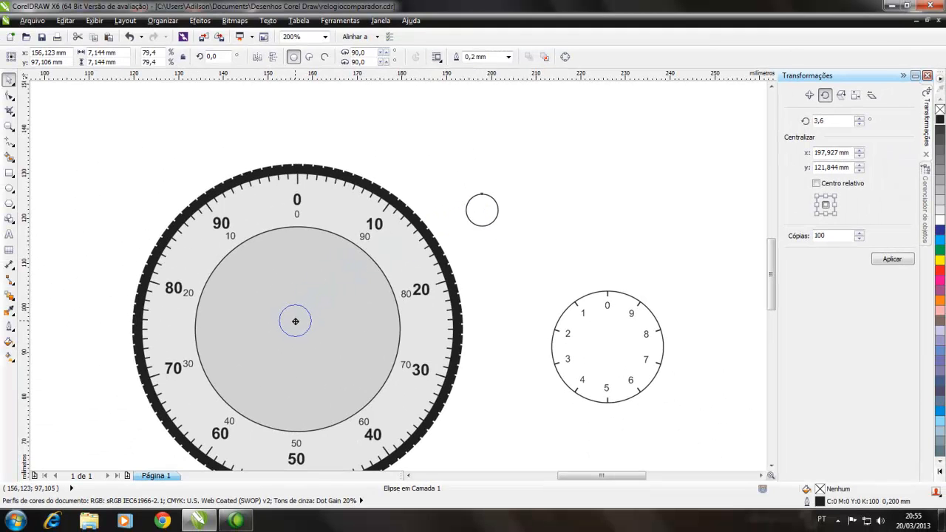
{"action": "left_click_drag", "start_coordinate": [295, 322], "coordinate": [294, 329]}
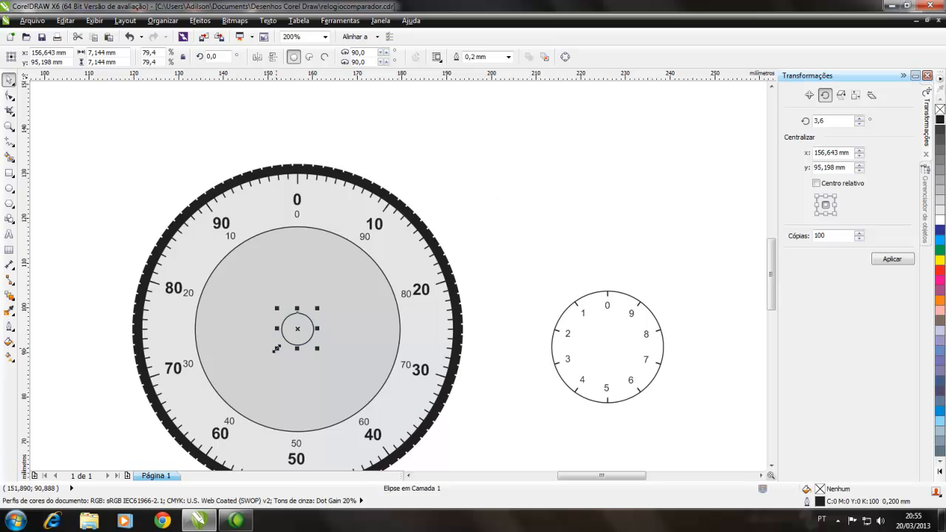
{"action": "left_click_drag", "start_coordinate": [276, 348], "coordinate": [282, 345]}
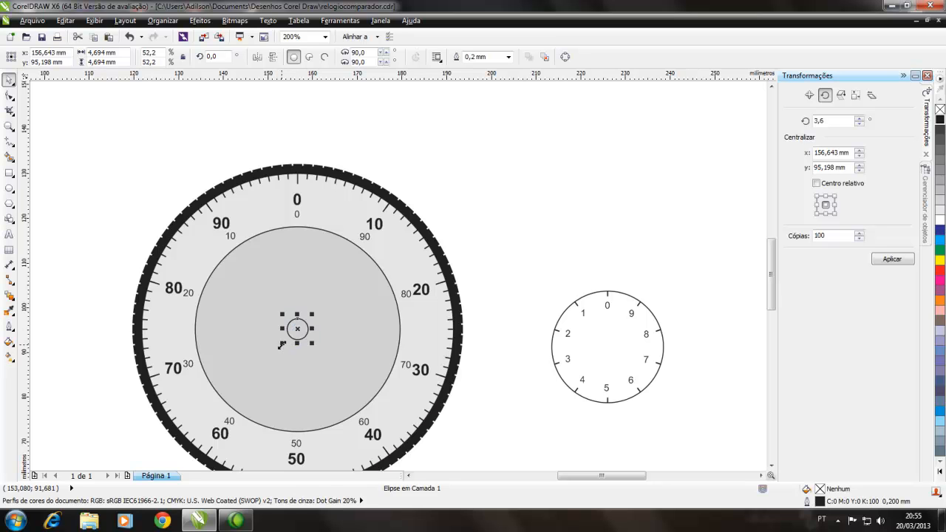
{"action": "scroll", "coordinate": [773, 262], "scroll_direction": "down", "scroll_amount": 1}
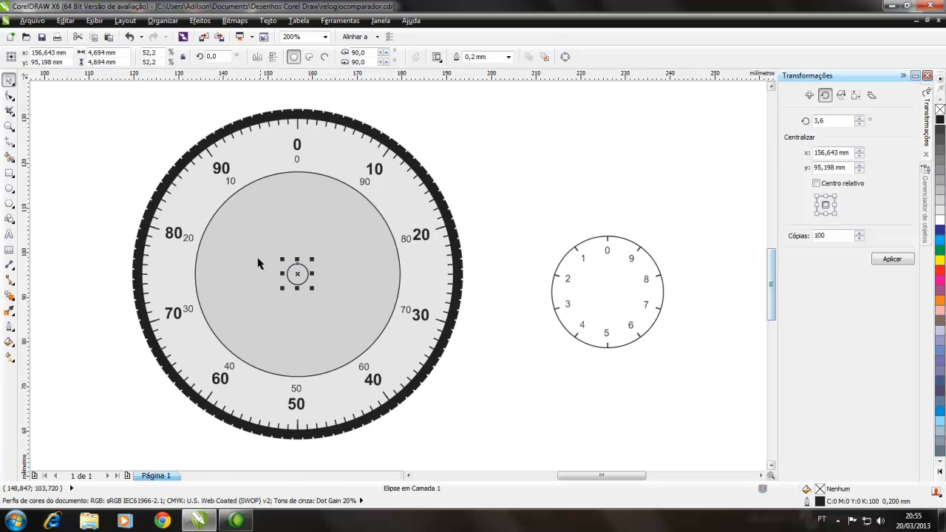
{"action": "left_click", "coordinate": [81, 248]}
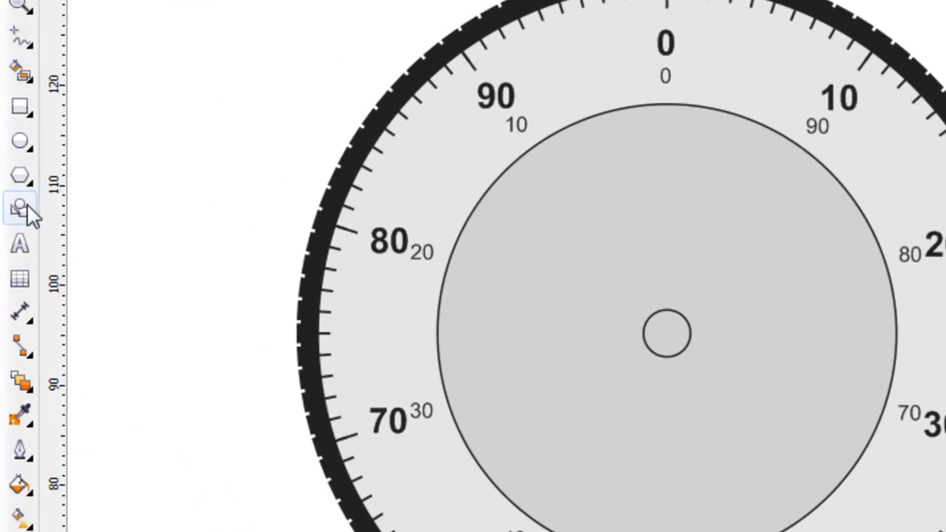
Step: Draw a narrow upright trapezoid about 1.7 mm wide and 30.8 mm tall between the two dials using the basic shapes
{"action": "left_click", "coordinate": [29, 214]}
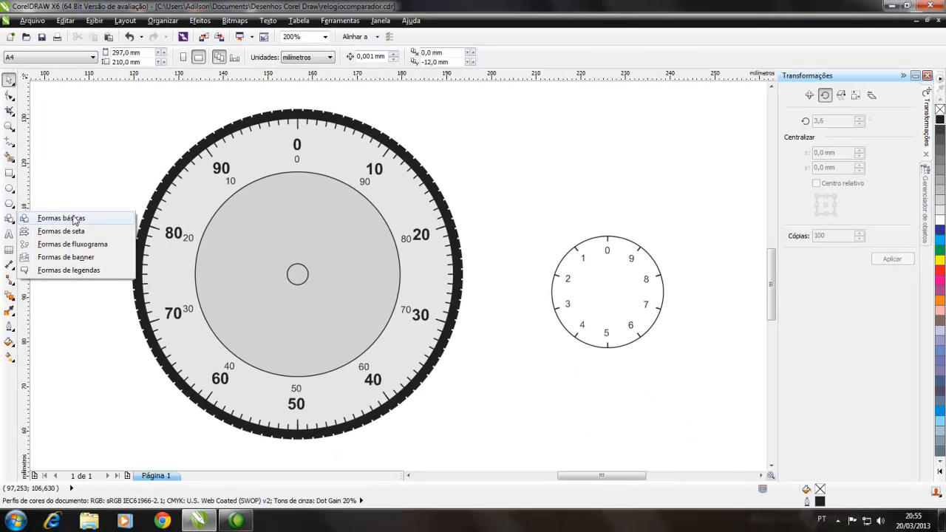
{"action": "left_click", "coordinate": [164, 210]}
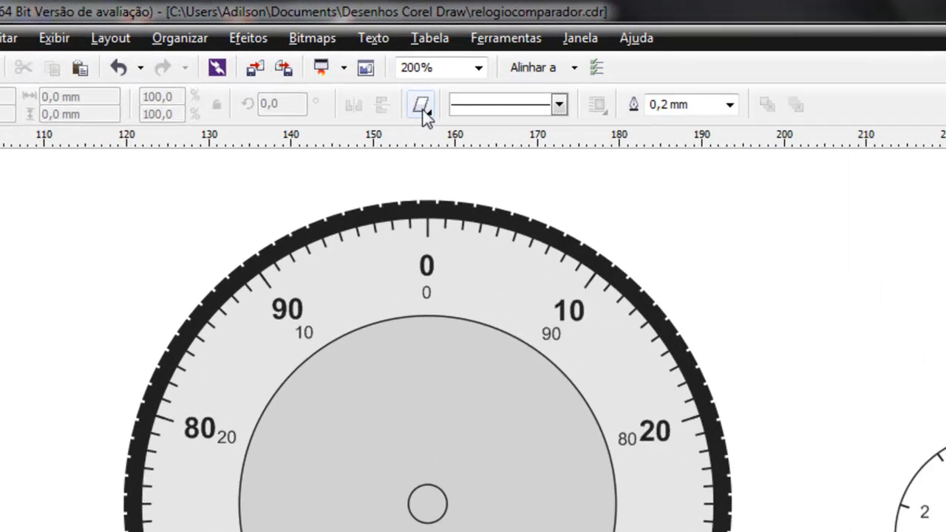
{"action": "left_click", "coordinate": [439, 114]}
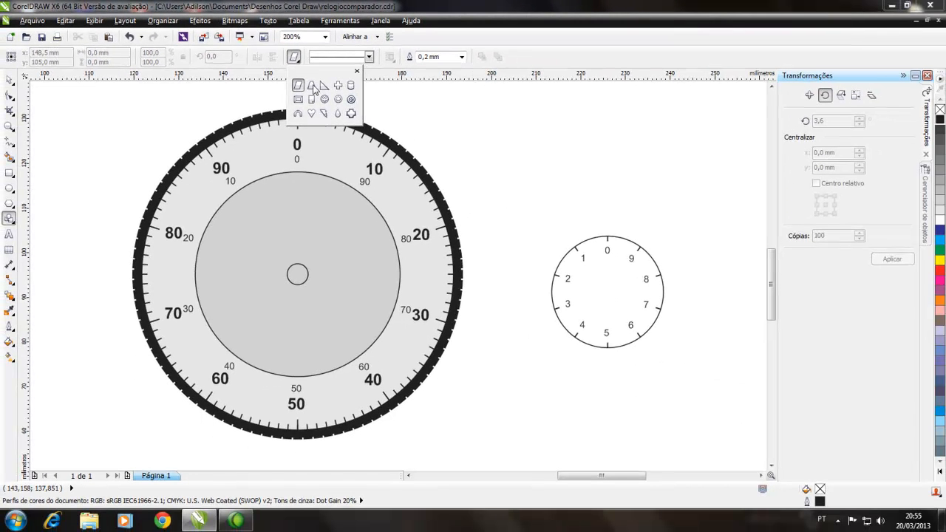
{"action": "left_click", "coordinate": [470, 167]}
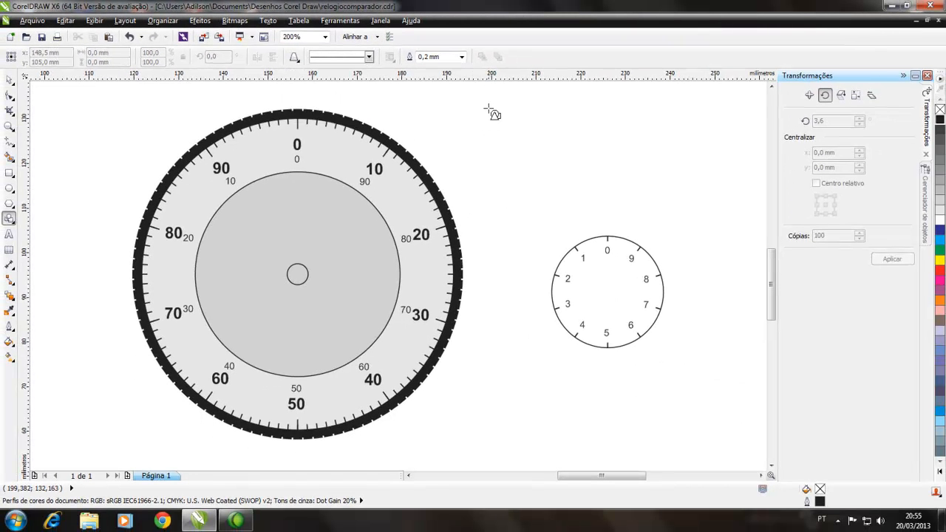
{"action": "left_click_drag", "start_coordinate": [488, 108], "coordinate": [500, 246]}
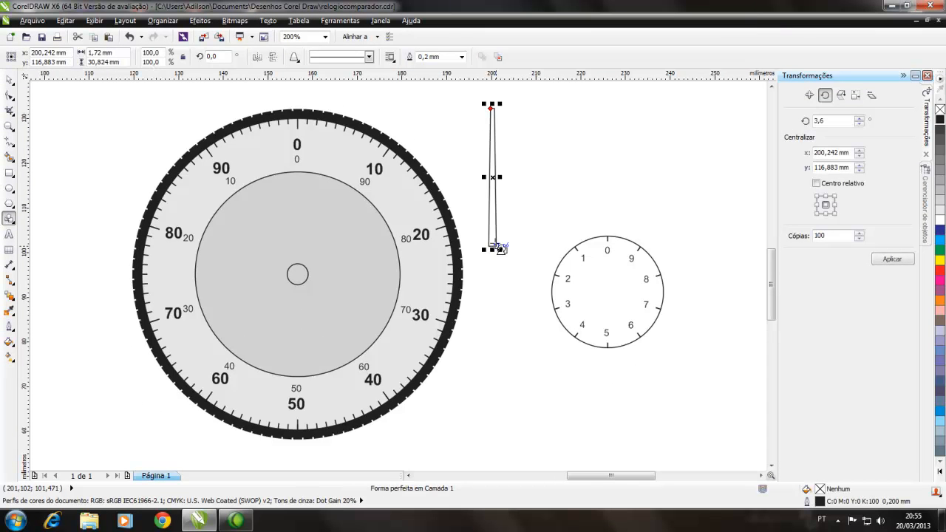
Step: Move the narrow trapezoid by the middle of its base onto the small circle at the large dial's centre
{"action": "left_click", "coordinate": [6, 78]}
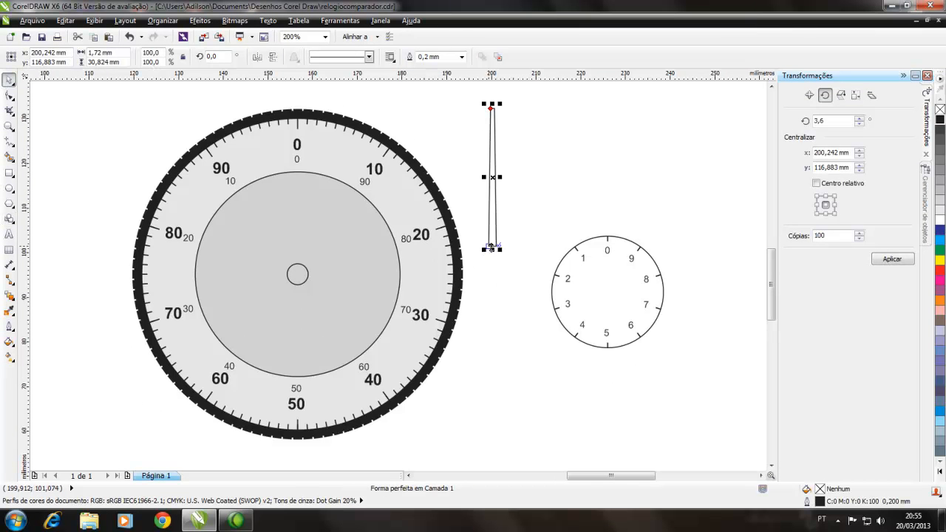
{"action": "scroll", "coordinate": [493, 260], "scroll_direction": "up", "scroll_amount": 1}
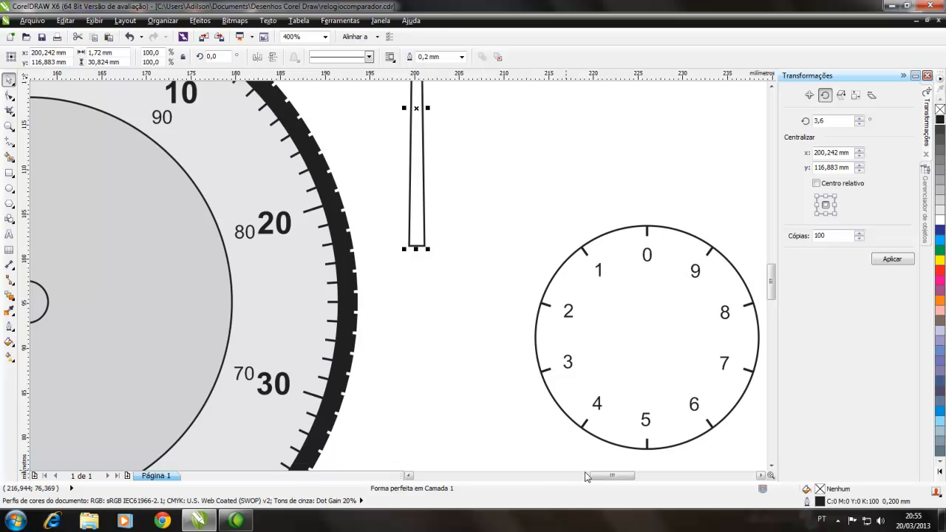
{"action": "left_click_drag", "start_coordinate": [624, 515], "coordinate": [613, 514]}
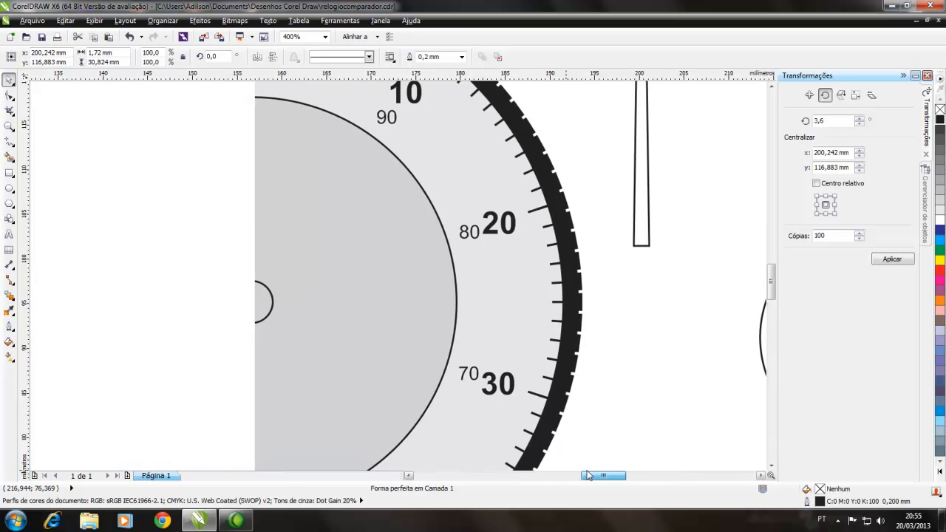
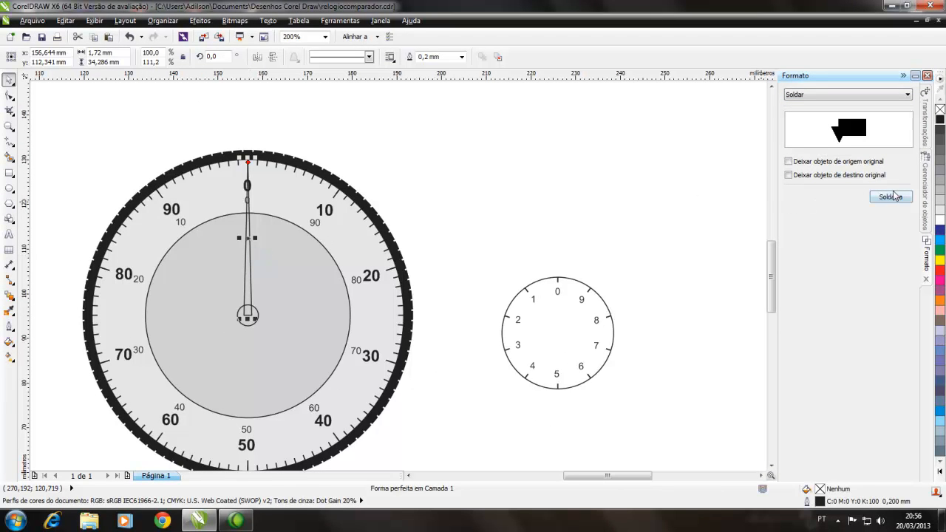
Step: Weld the narrow trapezoid and the small centre circle of the large dial into a single needle shape
{"action": "left_click", "coordinate": [890, 198]}
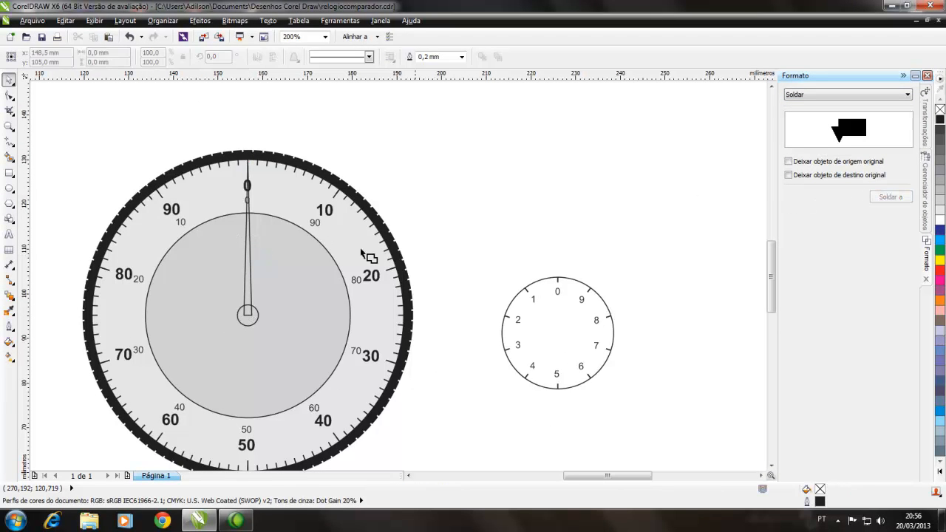
{"action": "left_click", "coordinate": [253, 327]}
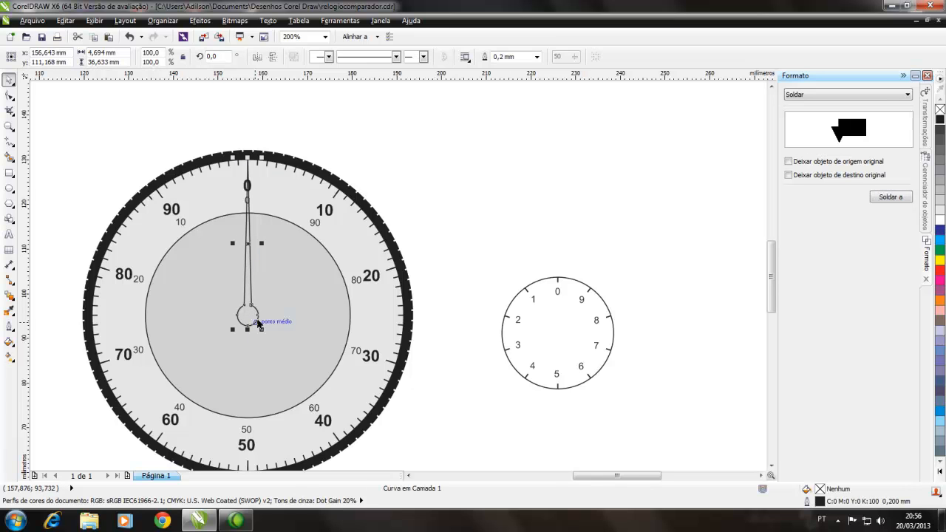
{"action": "left_click", "coordinate": [461, 245]}
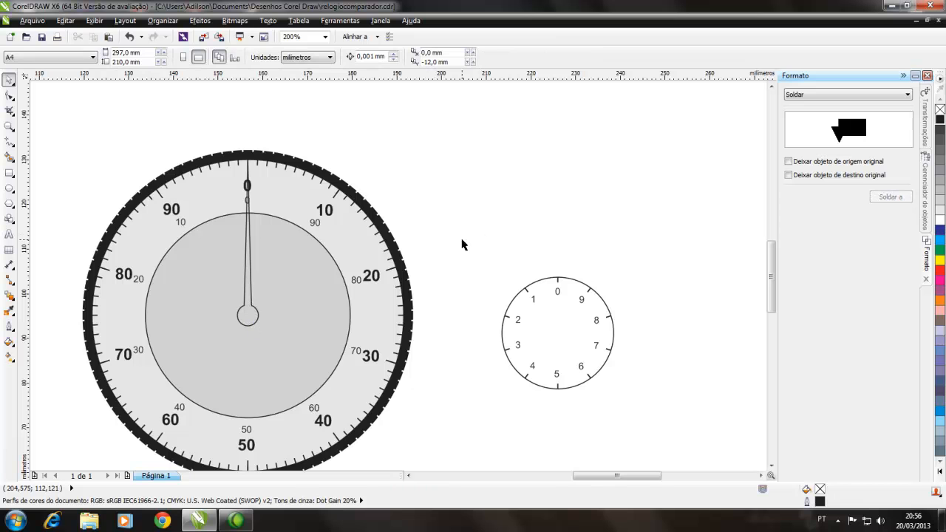
Step: Draw a circle about 2.6 mm in diameter in the empty area beside the large dial
{"action": "left_click", "coordinate": [8, 188]}
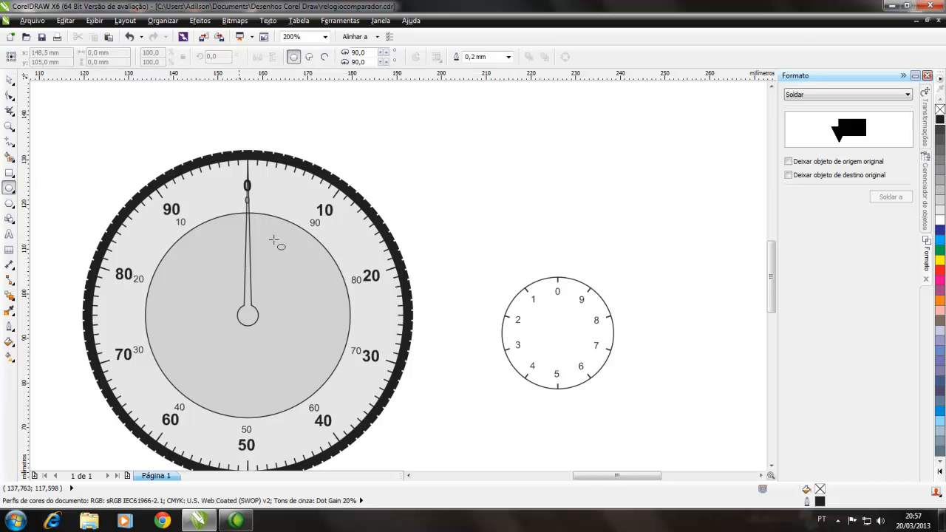
{"action": "left_click_drag", "start_coordinate": [458, 204], "coordinate": [468, 216]}
{"action": "key", "text": "space"}
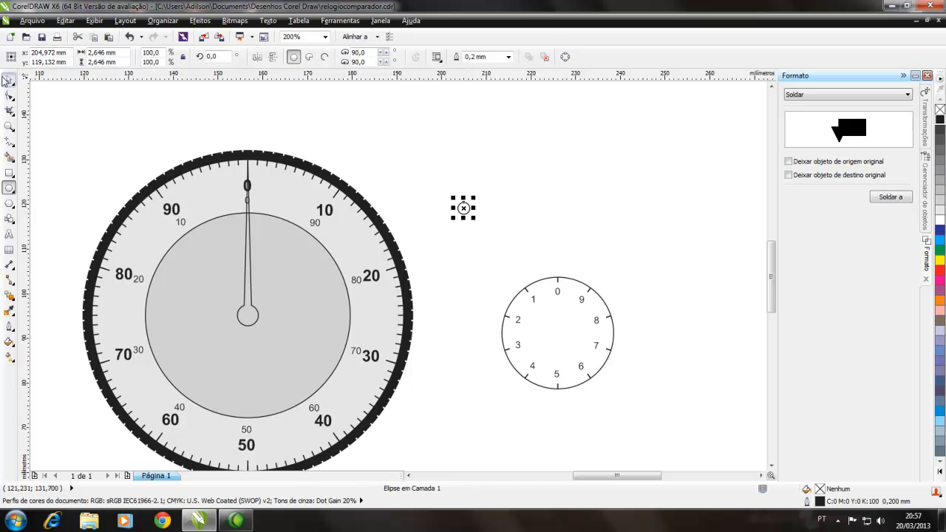
{"action": "left_click", "coordinate": [491, 263]}
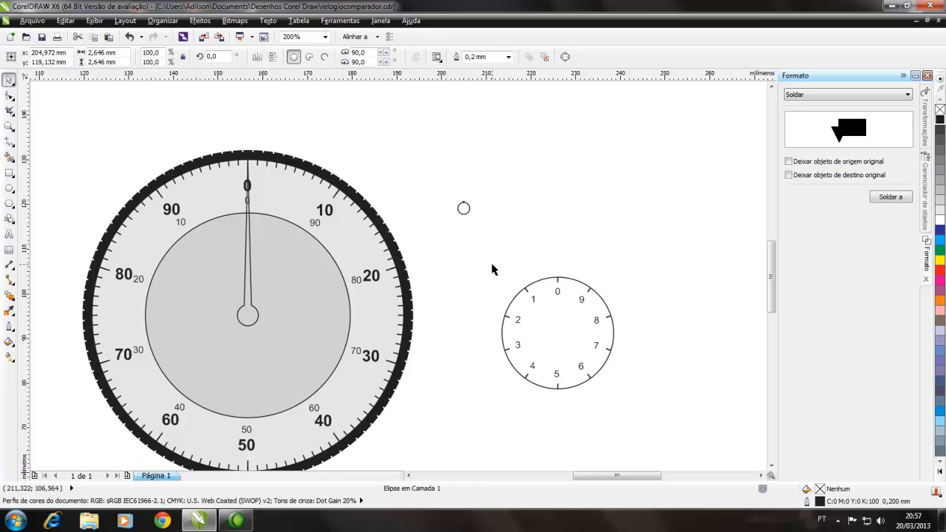
Step: Move the new small circle onto the centre of the needle's hub and fill it with orange
{"action": "scroll", "coordinate": [464, 226], "scroll_direction": "up", "scroll_amount": 2}
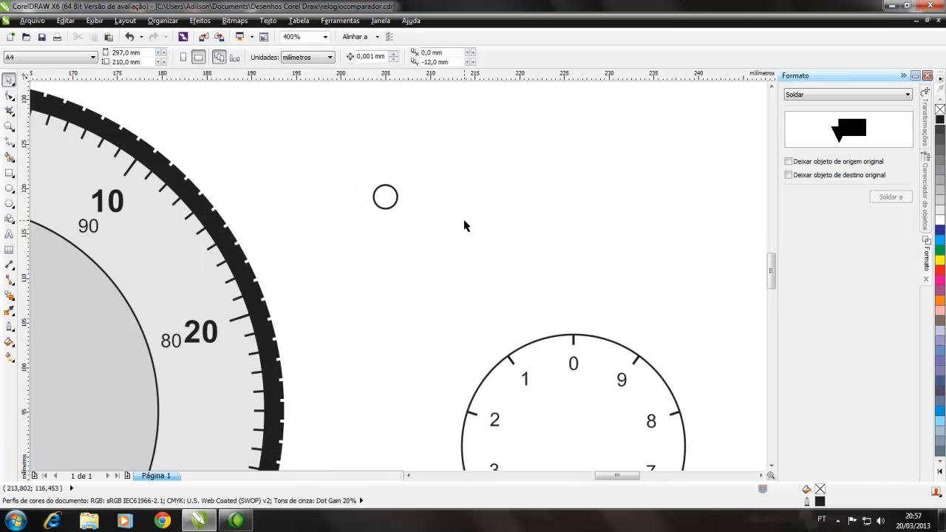
{"action": "left_click", "coordinate": [396, 200]}
{"action": "left_click_drag", "start_coordinate": [604, 475], "coordinate": [589, 475]}
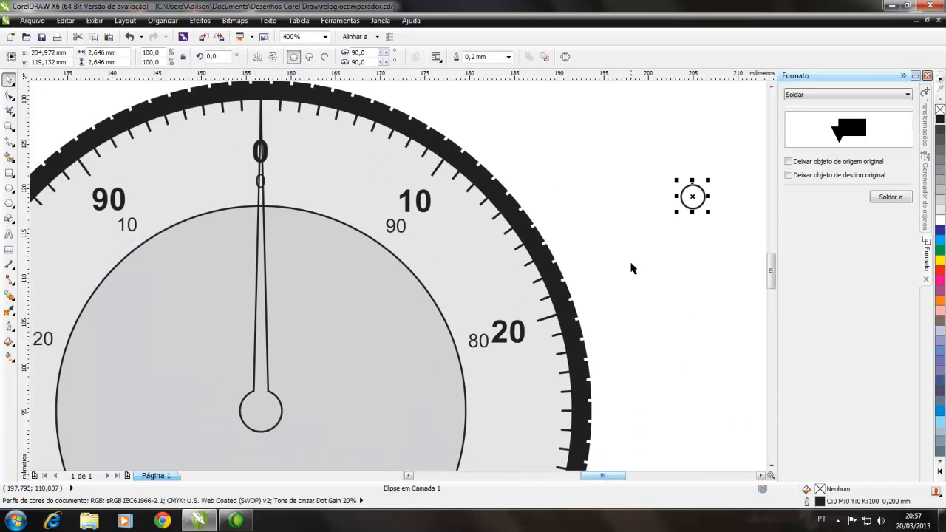
{"action": "left_click_drag", "start_coordinate": [684, 198], "coordinate": [261, 409]}
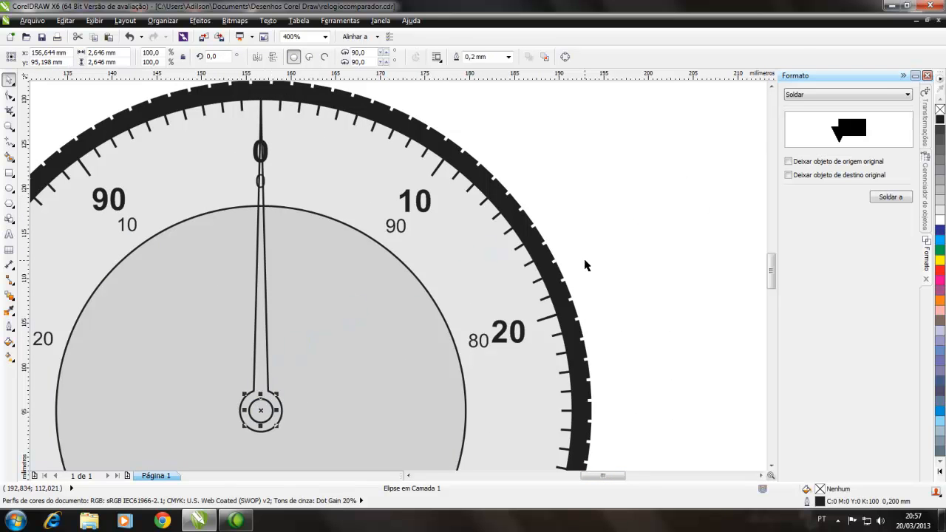
{"action": "left_click", "coordinate": [580, 266]}
{"action": "left_click", "coordinate": [272, 416]}
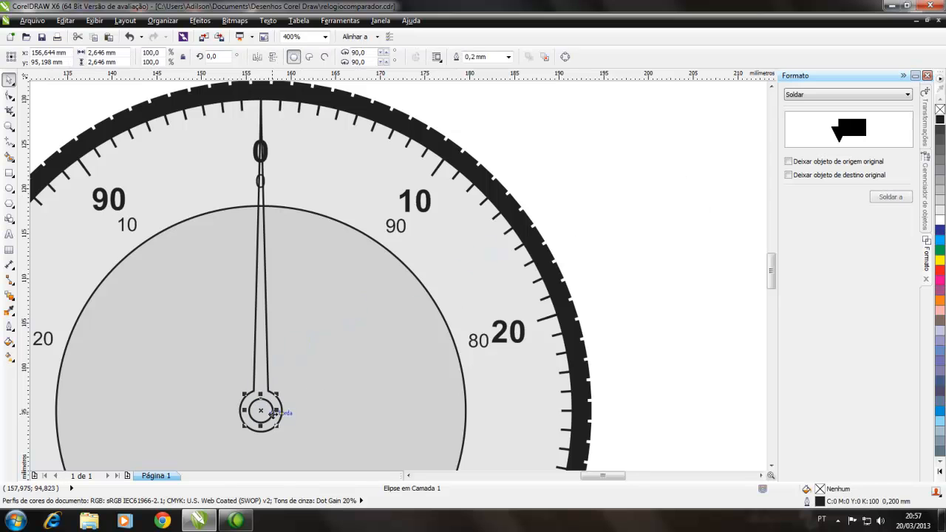
{"action": "left_click", "coordinate": [940, 301]}
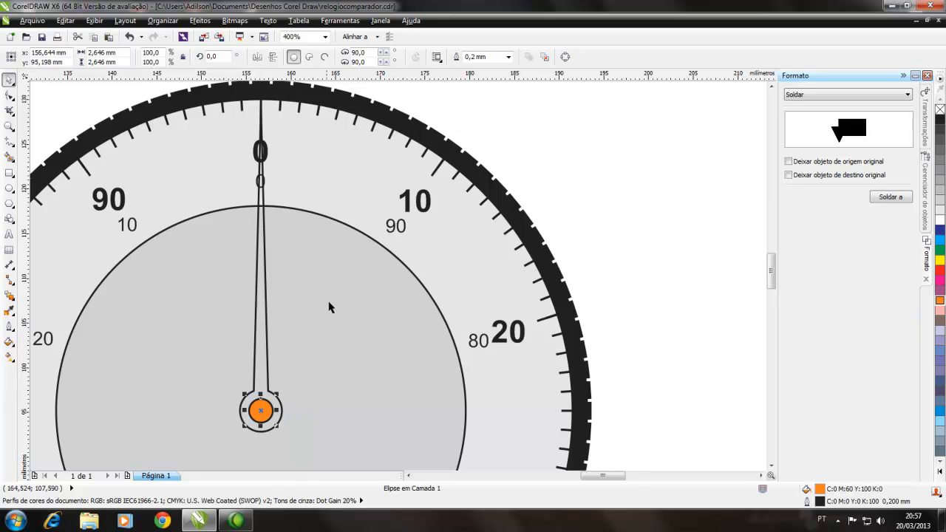
Step: Fill the large dial's needle with red and give it a red outline
{"action": "left_click", "coordinate": [269, 333]}
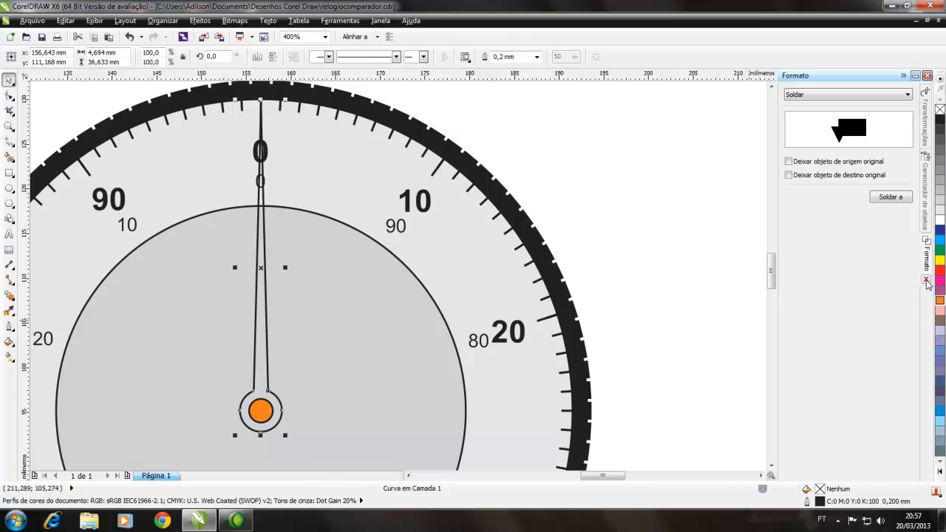
{"action": "left_click", "coordinate": [940, 120]}
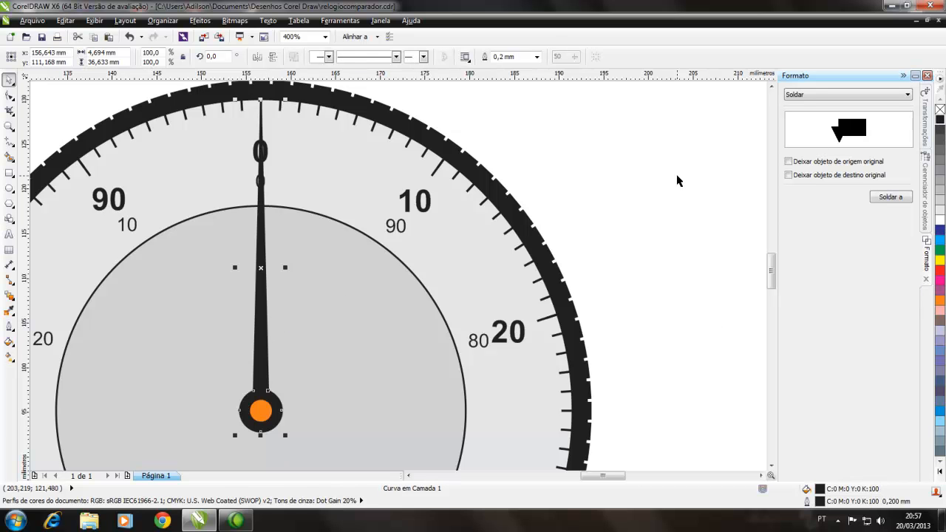
{"action": "left_click", "coordinate": [939, 273]}
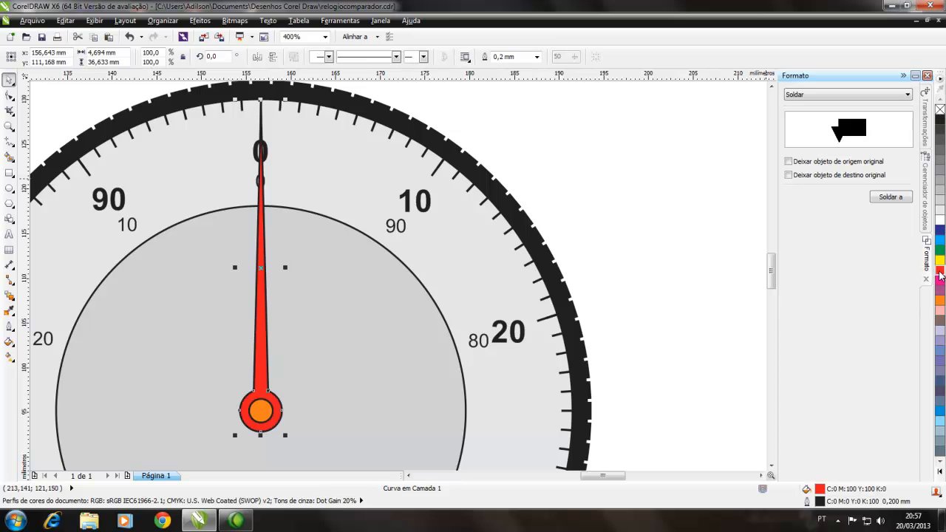
{"action": "right_click", "coordinate": [940, 273]}
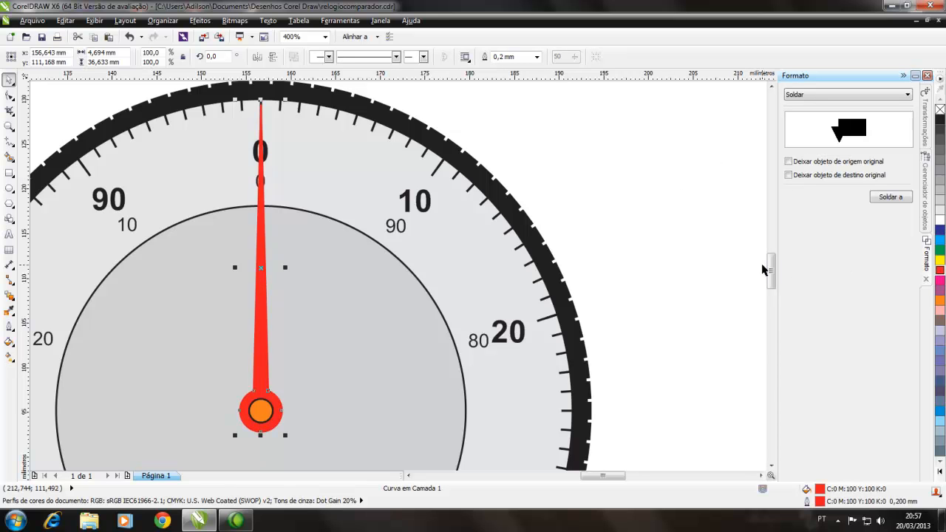
Step: Try a black fill on the large dial's needle and check how it looks
{"action": "left_click", "coordinate": [940, 120]}
{"action": "left_click", "coordinate": [699, 218]}
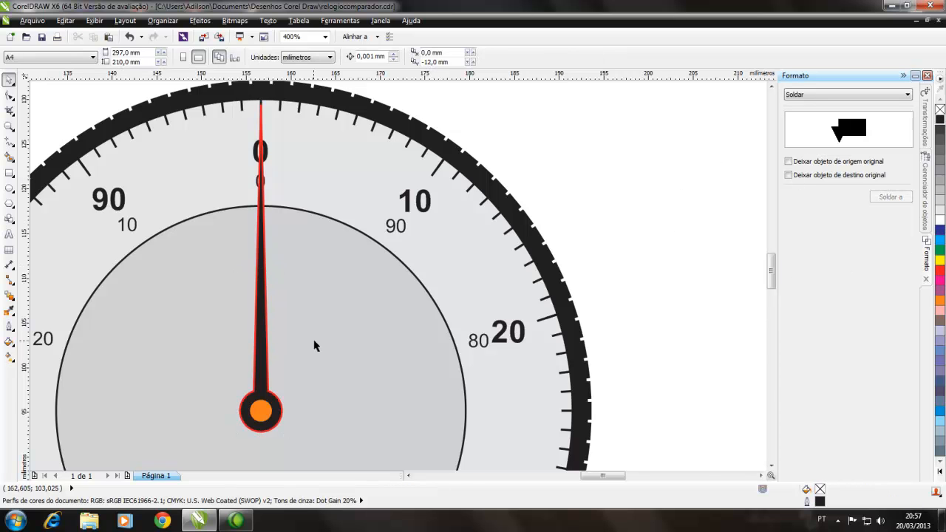
{"action": "scroll", "coordinate": [339, 343], "scroll_direction": "down", "scroll_amount": 1}
{"action": "scroll", "coordinate": [318, 340], "scroll_direction": "down", "scroll_amount": 1}
{"action": "scroll", "coordinate": [244, 358], "scroll_direction": "up", "scroll_amount": 1}
{"action": "scroll", "coordinate": [262, 350], "scroll_direction": "up", "scroll_amount": 1}
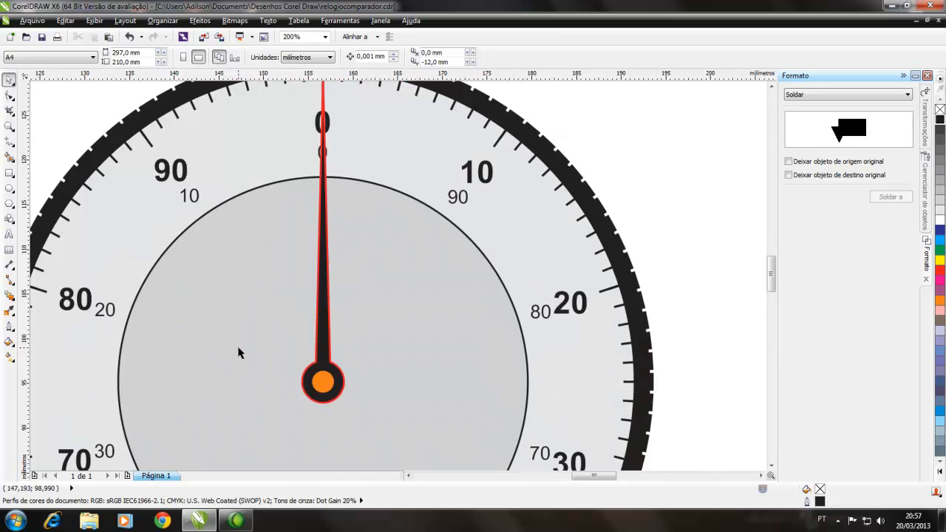
Step: Change the large dial's needle fill back to red
{"action": "left_click", "coordinate": [314, 343]}
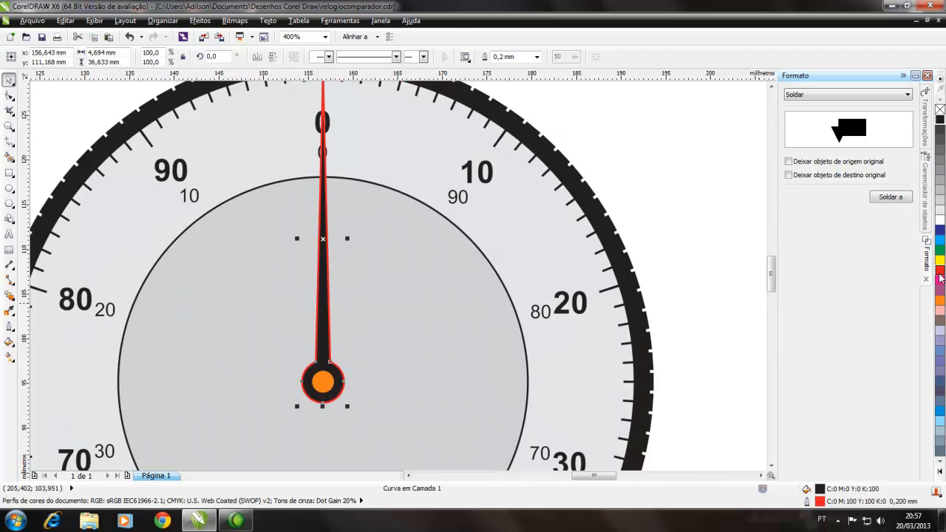
{"action": "left_click", "coordinate": [940, 270]}
{"action": "left_click", "coordinate": [698, 266]}
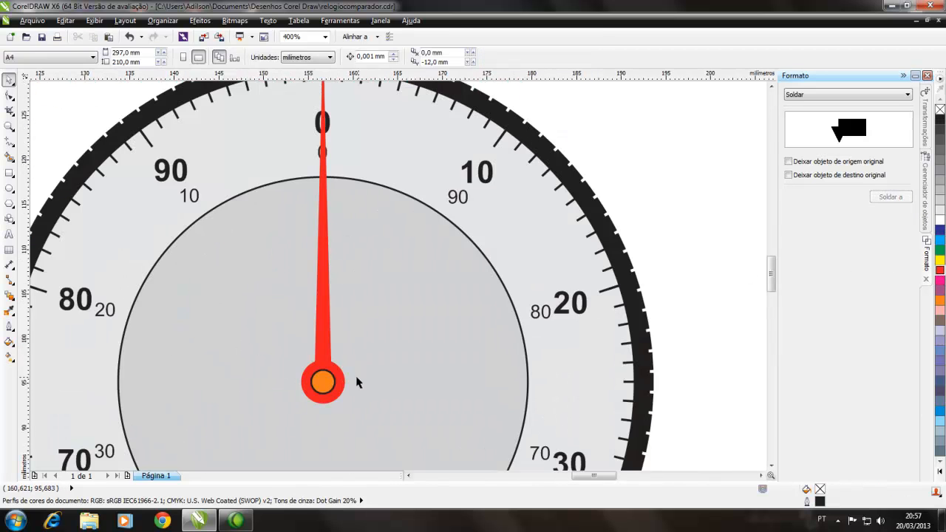
Step: Give the orange circle on the hub an orange outline and enlarge it slightly about its centre
{"action": "left_click", "coordinate": [329, 385]}
{"action": "left_click", "coordinate": [940, 299]}
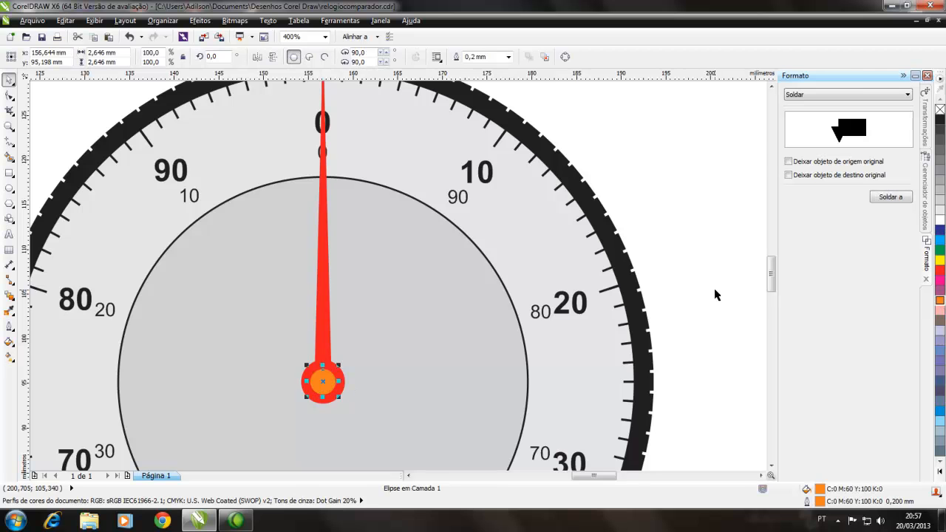
{"action": "left_click", "coordinate": [700, 299]}
{"action": "left_click", "coordinate": [332, 388]}
{"action": "mouse_move", "coordinate": [339, 366]}
{"action": "left_mouse_down"}
{"action": "mouse_move", "coordinate": [351, 362]}
{"action": "mouse_move", "coordinate": [343, 362]}
{"action": "left_mouse_up"}
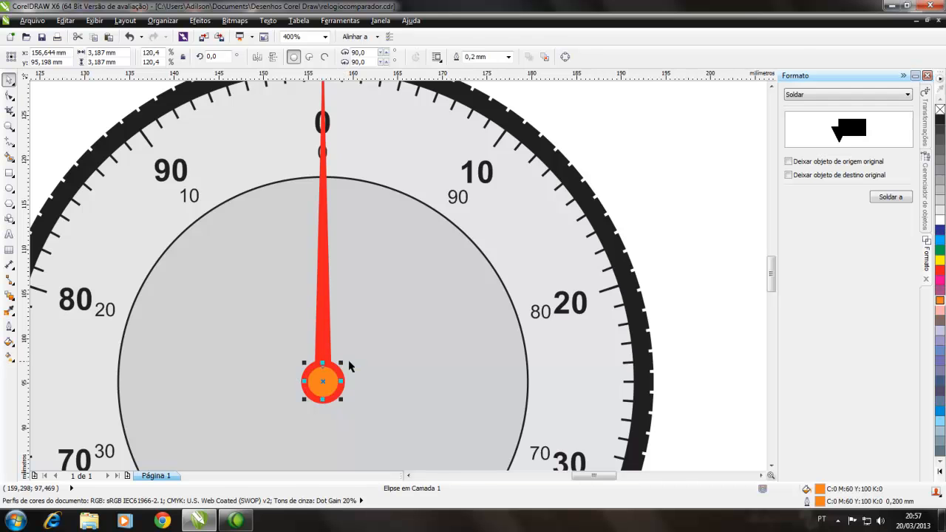
{"action": "left_click", "coordinate": [640, 296]}
Step: Fill the face of the small separate dial with light grey
{"action": "scroll", "coordinate": [337, 352], "scroll_direction": "down", "scroll_amount": 2}
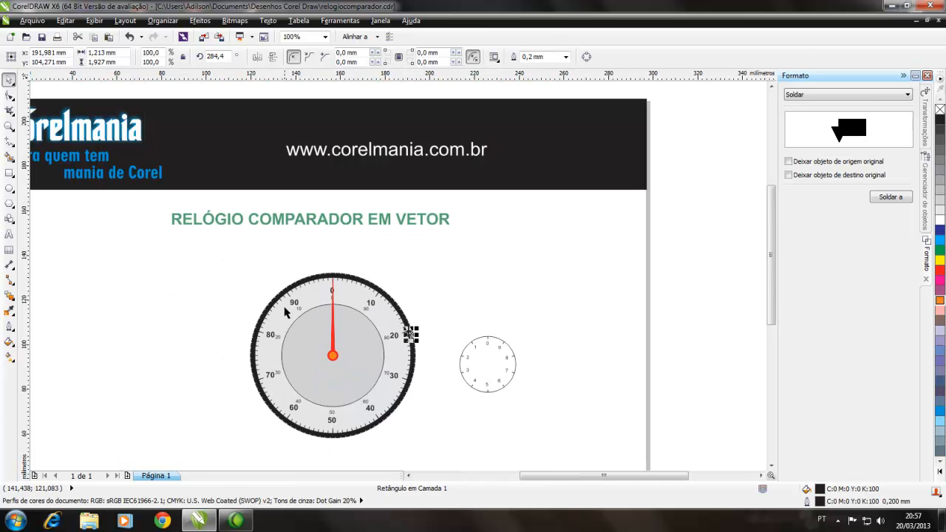
{"action": "scroll", "coordinate": [768, 310], "scroll_direction": "down", "scroll_amount": 2}
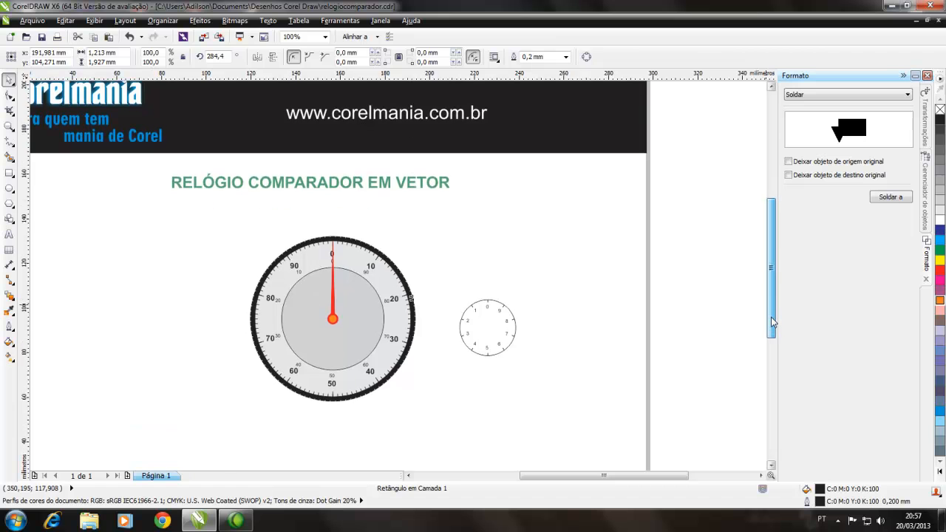
{"action": "left_click", "coordinate": [430, 364]}
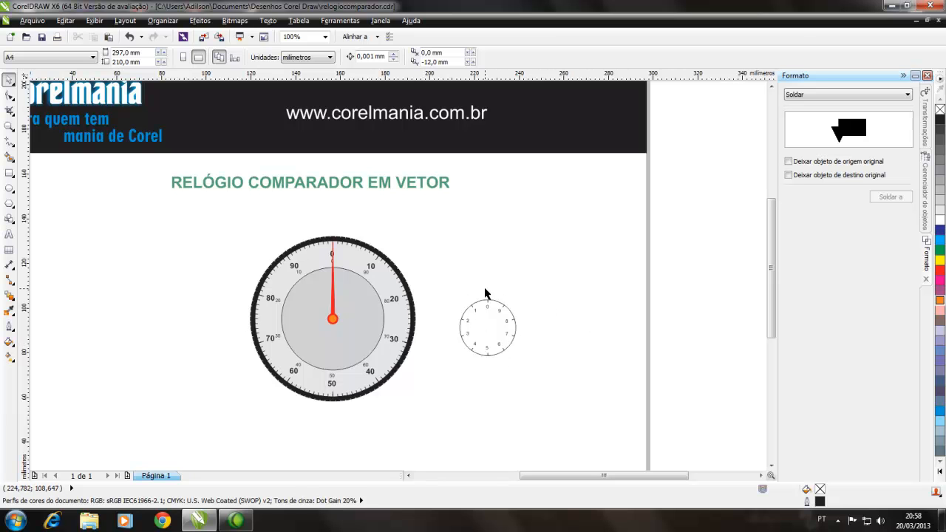
{"action": "left_click", "coordinate": [491, 328]}
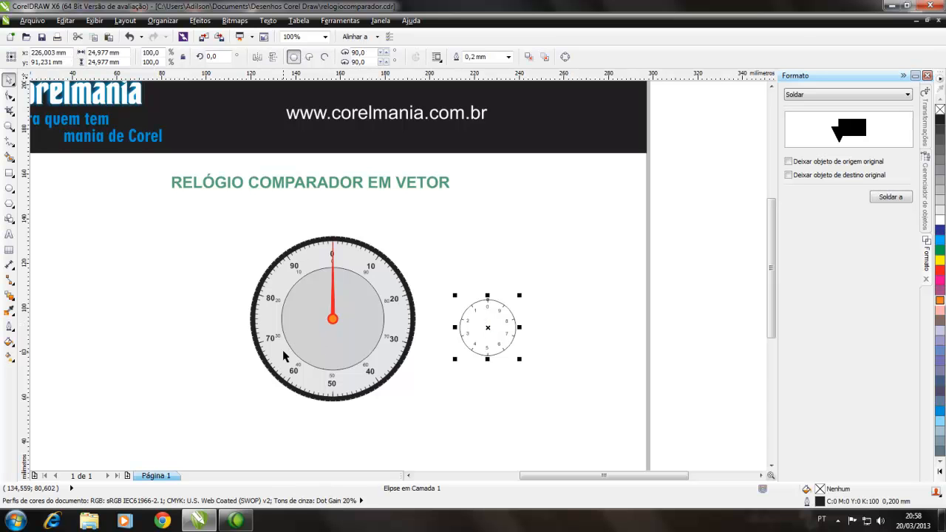
{"action": "left_click", "coordinate": [940, 210]}
{"action": "left_click", "coordinate": [608, 330]}
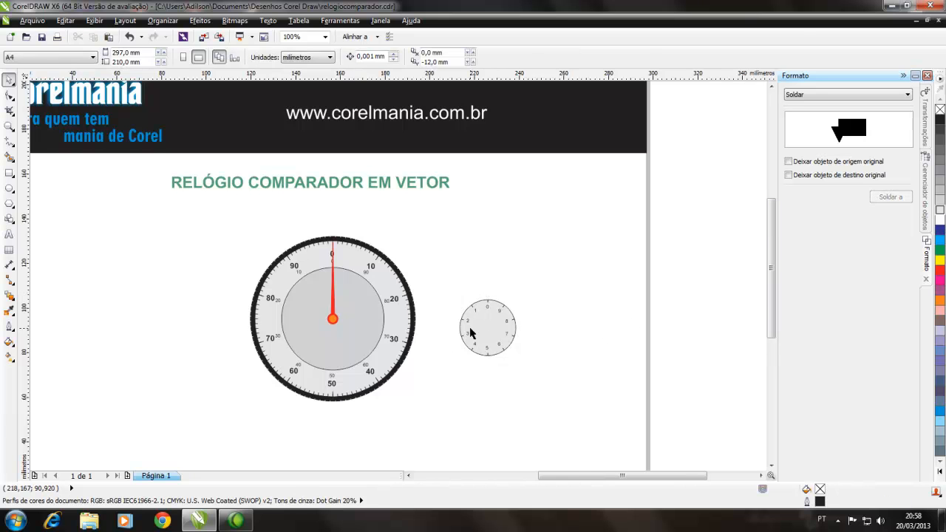
Step: Draw a circle about 2.8 mm in diameter just above the small dial
{"action": "scroll", "coordinate": [470, 333], "scroll_direction": "up", "scroll_amount": 2}
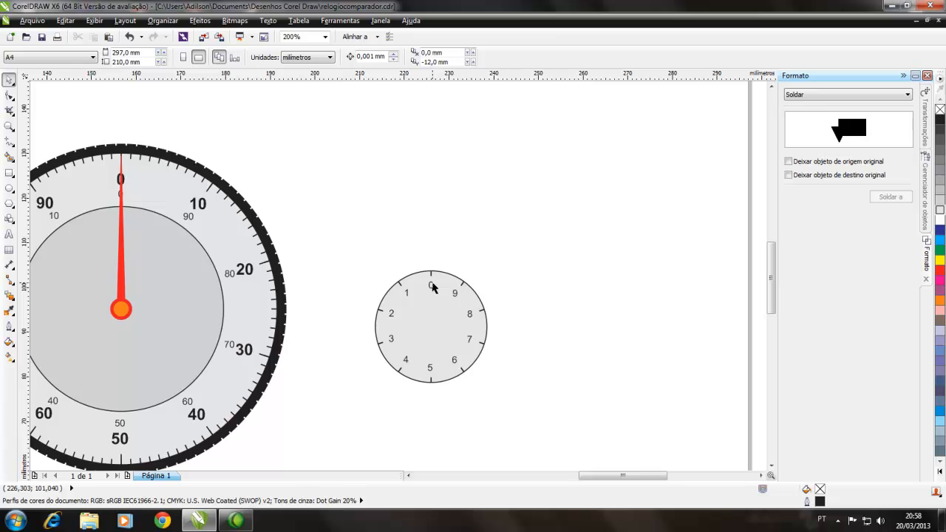
{"action": "left_click", "coordinate": [9, 188]}
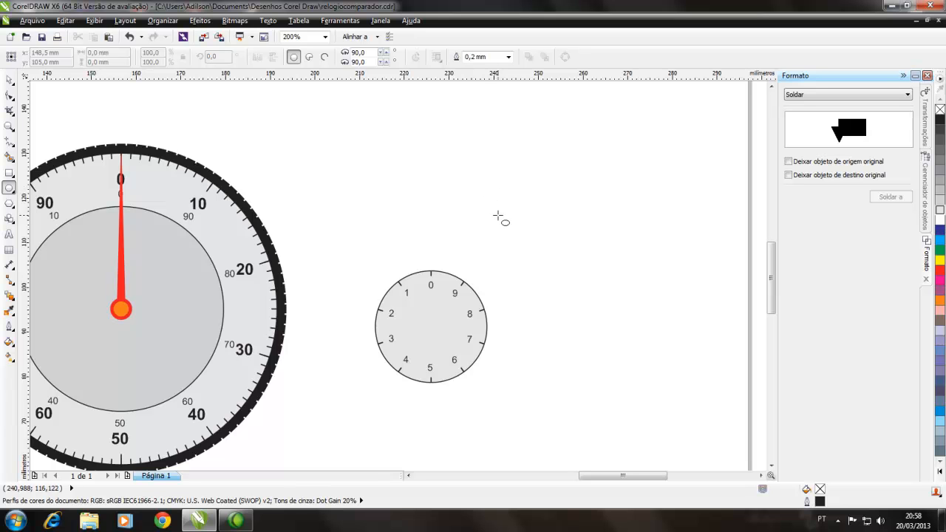
{"action": "left_click_drag", "start_coordinate": [498, 218], "coordinate": [506, 224]}
{"action": "left_click", "coordinate": [8, 79]}
{"action": "left_click", "coordinate": [488, 240]}
{"action": "left_click", "coordinate": [505, 224]}
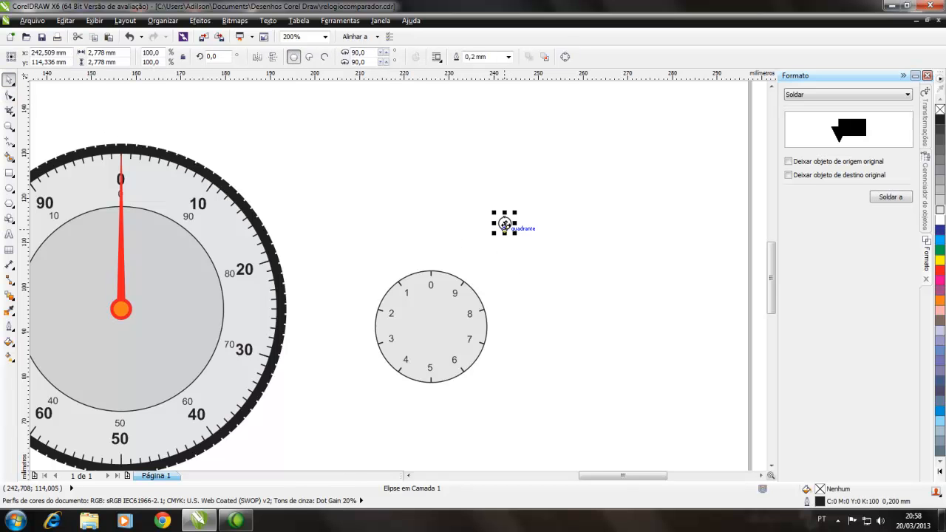
Step: Move the new 2.8 mm circle onto the centre of the small dial
{"action": "scroll", "coordinate": [505, 223], "scroll_direction": "up", "scroll_amount": 1}
{"action": "left_click_drag", "start_coordinate": [506, 227], "coordinate": [358, 436]}
{"action": "scroll", "coordinate": [361, 430], "scroll_direction": "down", "scroll_amount": 2}
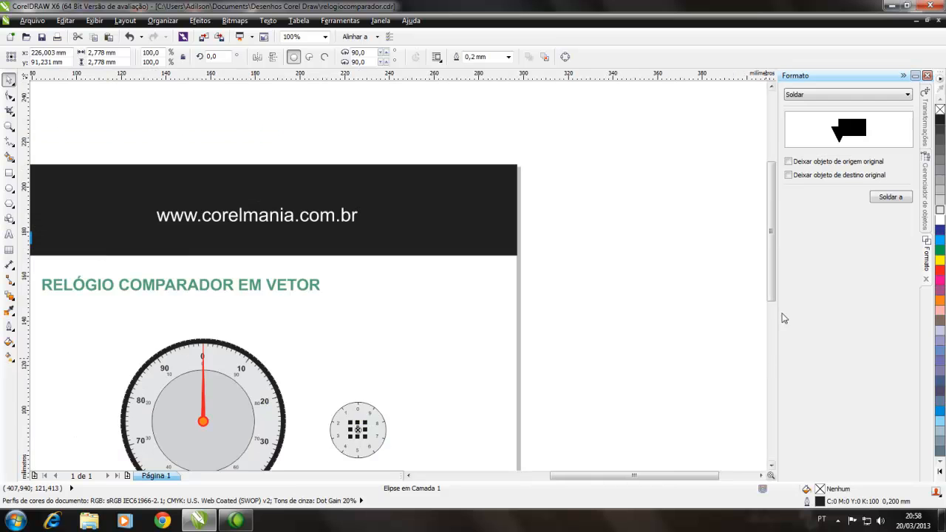
{"action": "scroll", "coordinate": [773, 297], "scroll_direction": "down", "scroll_amount": 2}
{"action": "left_click", "coordinate": [340, 431]}
Step: Draw a narrow upright trapezoid about 1 mm wide and 11.7 mm tall on the small dial using the basic shapes
{"action": "scroll", "coordinate": [380, 368], "scroll_direction": "up", "scroll_amount": 2}
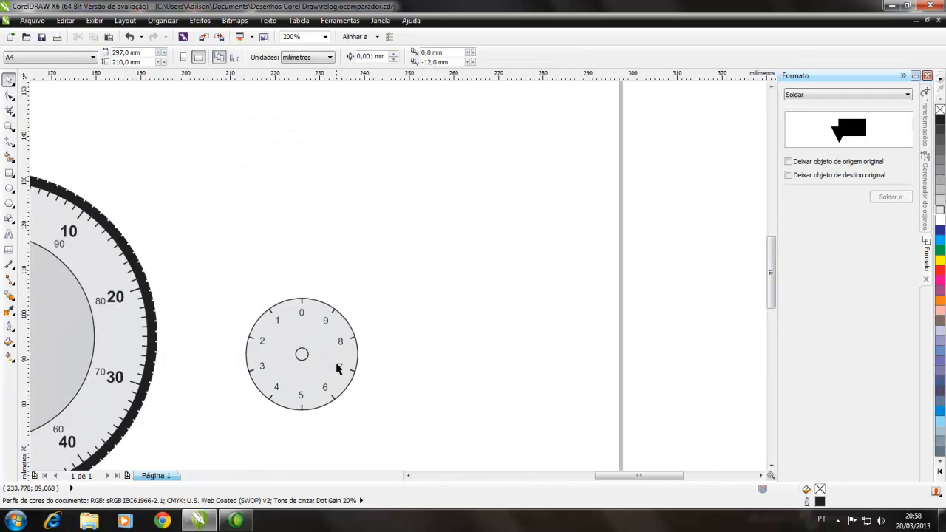
{"action": "left_click", "coordinate": [10, 220]}
{"action": "left_click", "coordinate": [45, 215]}
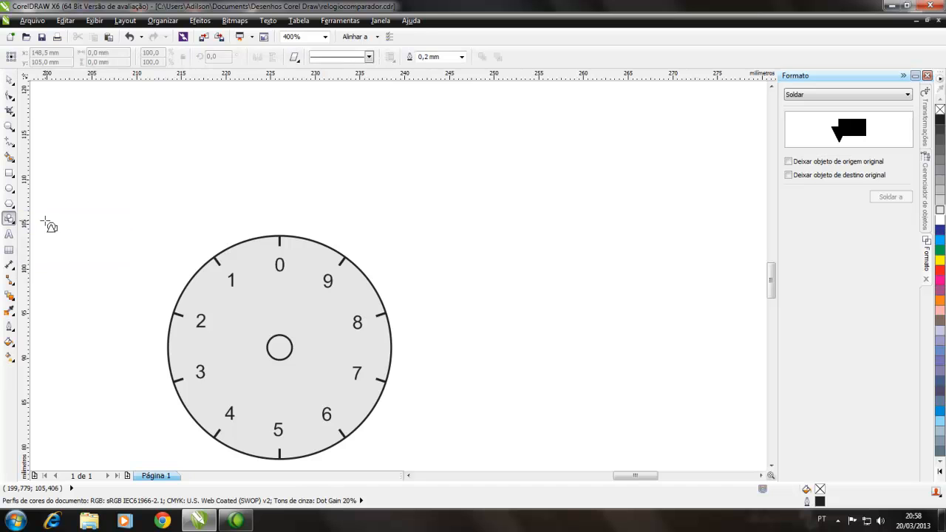
{"action": "left_click", "coordinate": [293, 57]}
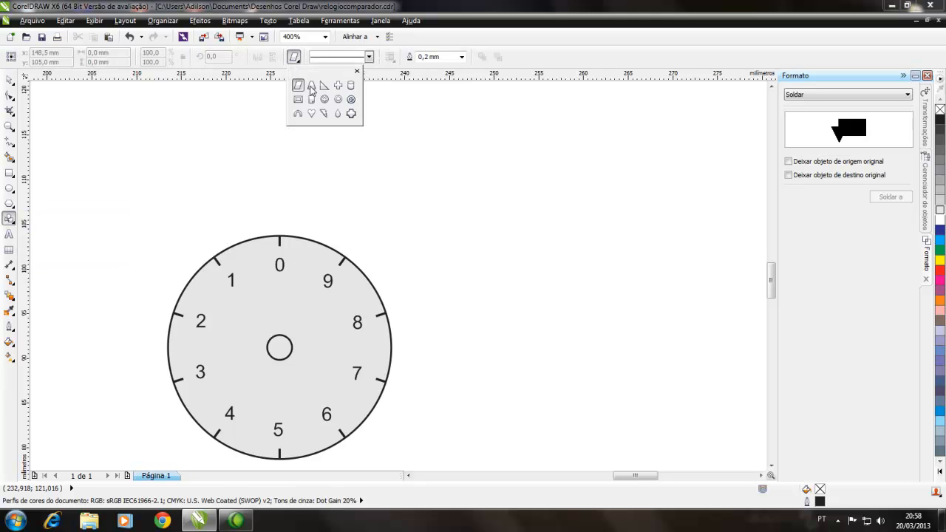
{"action": "left_click", "coordinate": [311, 86]}
{"action": "left_click_drag", "start_coordinate": [273, 256], "coordinate": [283, 363]}
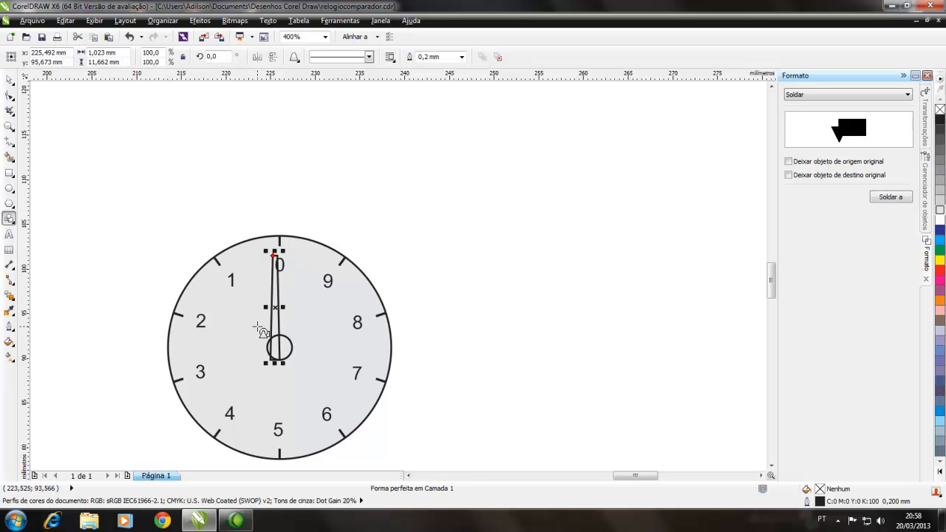
Step: Move the small dial's trapezoid by the middle of its base onto the centre of the small circle
{"action": "left_click", "coordinate": [9, 79]}
{"action": "scroll", "coordinate": [226, 393], "scroll_direction": "up", "scroll_amount": 1}
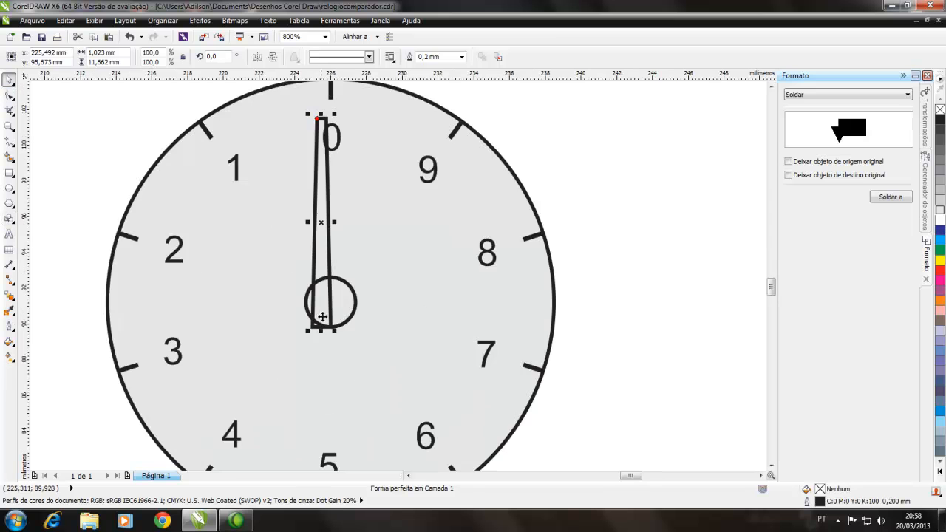
{"action": "left_click_drag", "start_coordinate": [322, 326], "coordinate": [333, 301]}
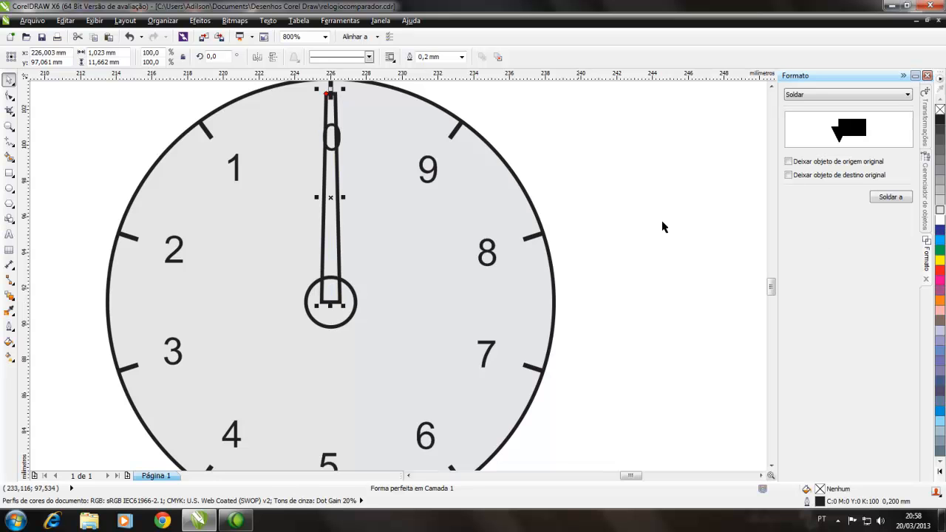
Step: Narrow the top edge of the small dial's trapezoid slightly by reshaping its upper corner node
{"action": "left_click_drag", "start_coordinate": [771, 287], "coordinate": [768, 280]}
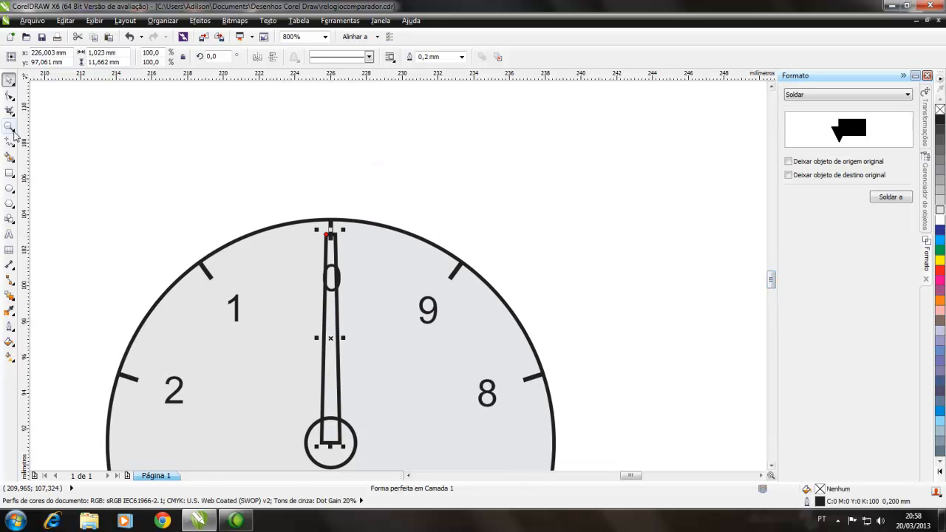
{"action": "left_click", "coordinate": [10, 95]}
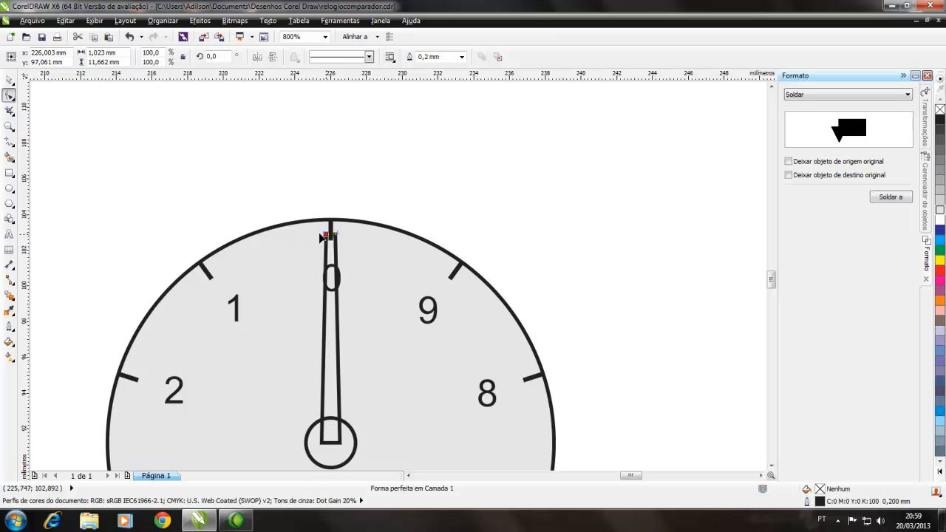
{"action": "left_click_drag", "start_coordinate": [326, 234], "coordinate": [331, 234]}
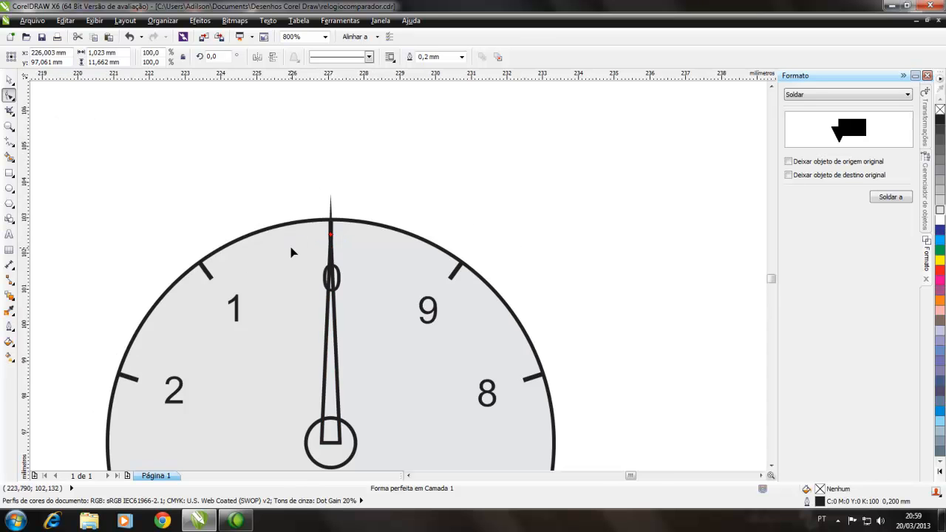
{"action": "scroll", "coordinate": [291, 253], "scroll_direction": "up", "scroll_amount": 2}
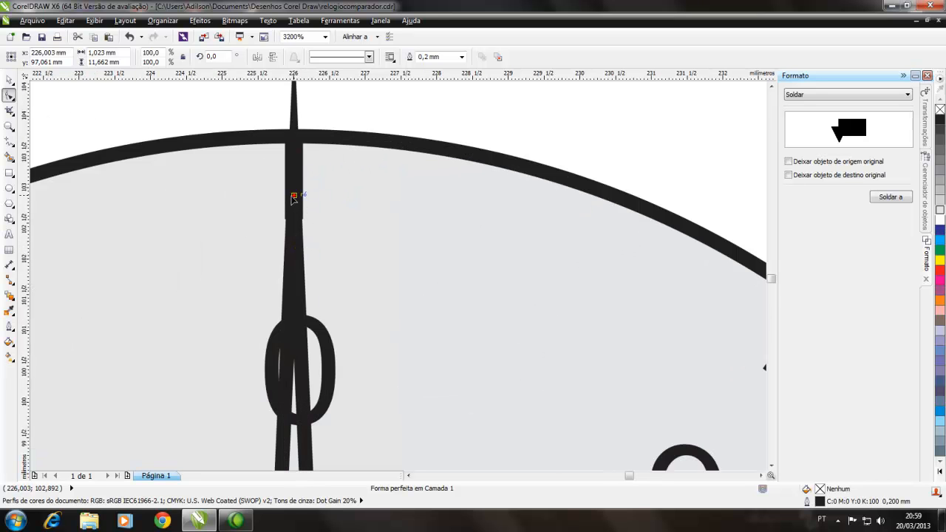
{"action": "left_click", "coordinate": [294, 197]}
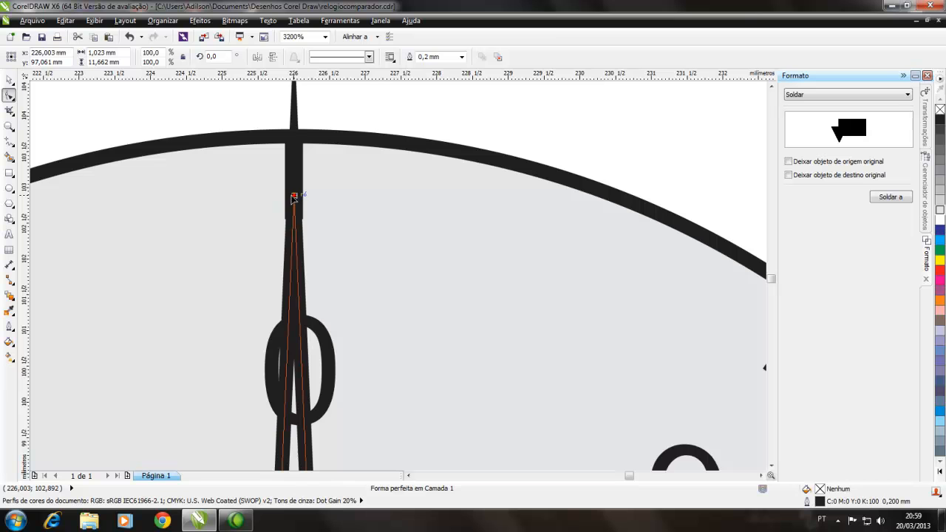
{"action": "left_click_drag", "start_coordinate": [292, 196], "coordinate": [286, 196]}
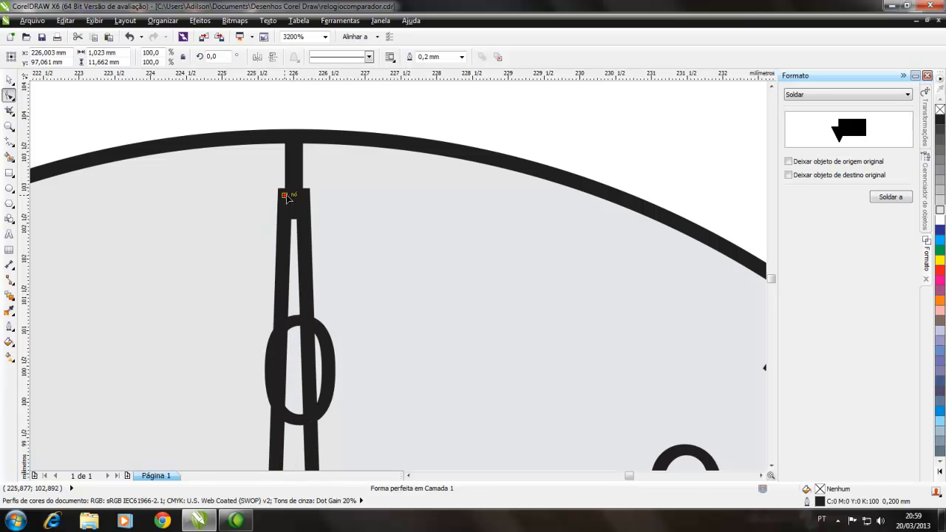
{"action": "scroll", "coordinate": [286, 196], "scroll_direction": "down", "scroll_amount": 1}
{"action": "scroll", "coordinate": [288, 198], "scroll_direction": "down", "scroll_amount": 1}
Step: Weld the small dial's trapezoid to the small centre circle and fill the resulting needle with black
{"action": "left_click", "coordinate": [10, 80]}
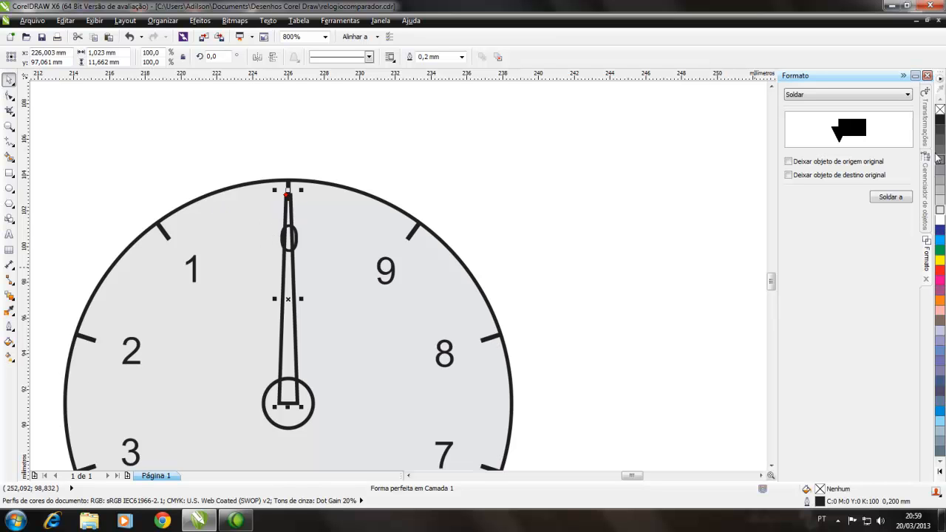
{"action": "left_click", "coordinate": [940, 120]}
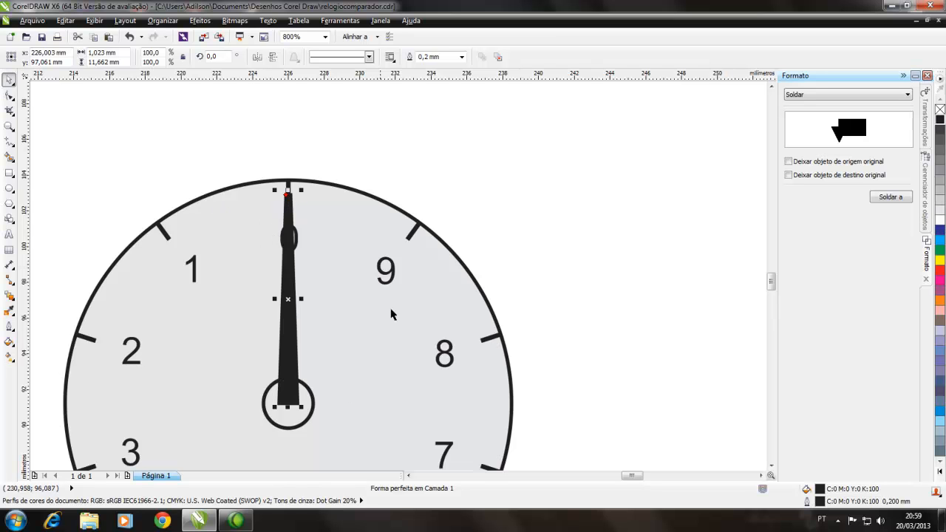
{"action": "key", "text": "ctrl+z"}
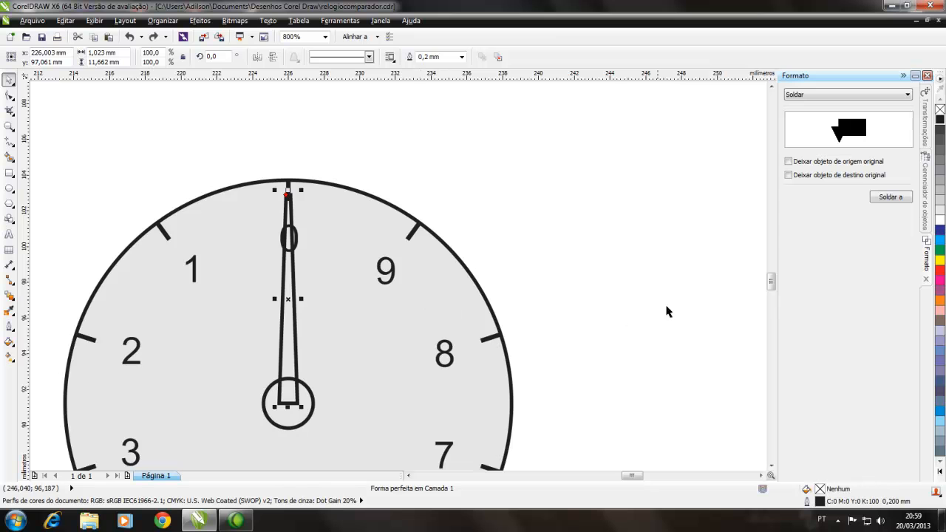
{"action": "left_click", "coordinate": [891, 196]}
{"action": "left_click", "coordinate": [277, 416]}
{"action": "left_click", "coordinate": [940, 120]}
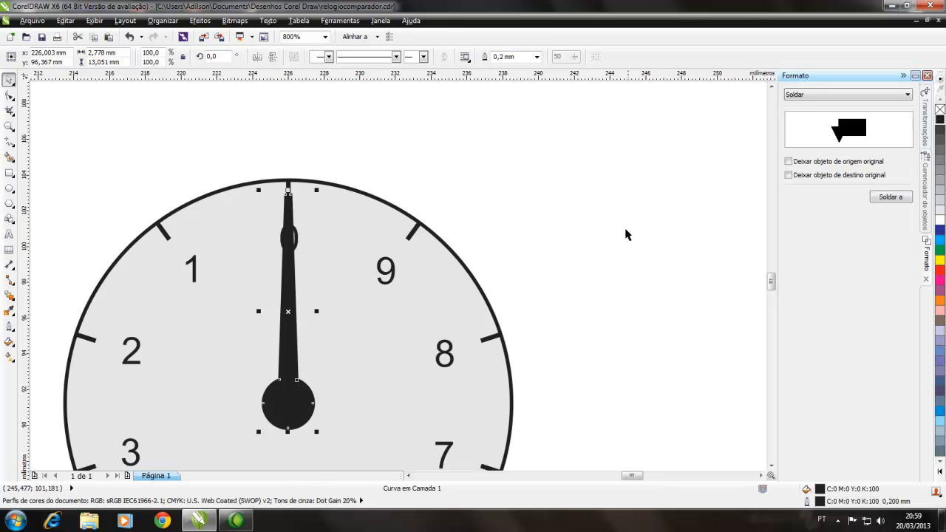
{"action": "left_click", "coordinate": [623, 236]}
Step: Select the whole small dial with its needle and enable outline scaling with the object in its properties
{"action": "scroll", "coordinate": [238, 392], "scroll_direction": "down", "scroll_amount": 2}
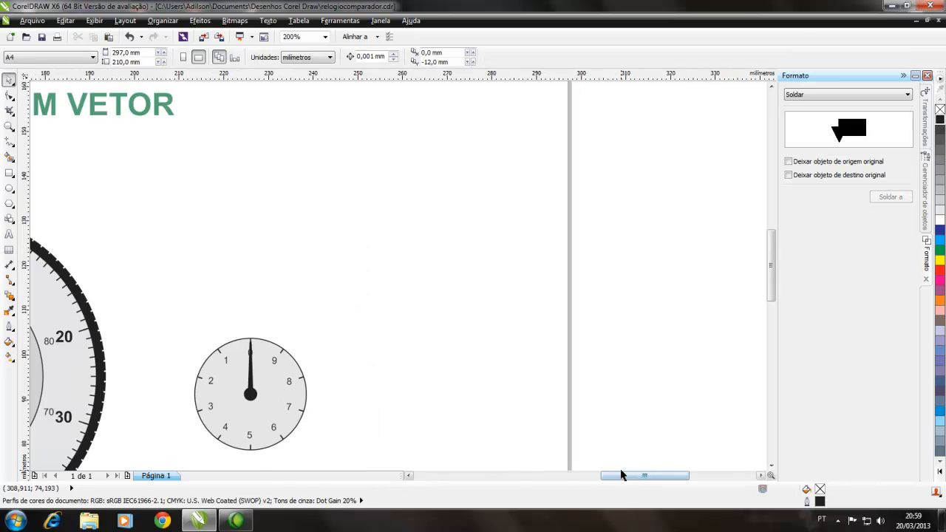
{"action": "scroll", "coordinate": [619, 475], "scroll_direction": "left", "scroll_amount": 3}
{"action": "mouse_move", "coordinate": [772, 274]}
{"action": "left_mouse_down"}
{"action": "mouse_move", "coordinate": [770, 305]}
{"action": "mouse_move", "coordinate": [770, 291]}
{"action": "left_mouse_up"}
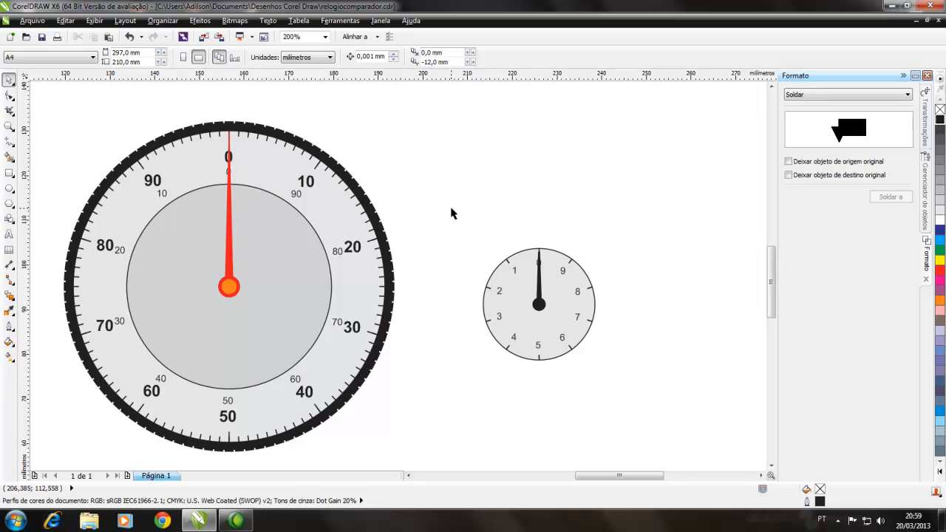
{"action": "left_click_drag", "start_coordinate": [451, 208], "coordinate": [642, 401]}
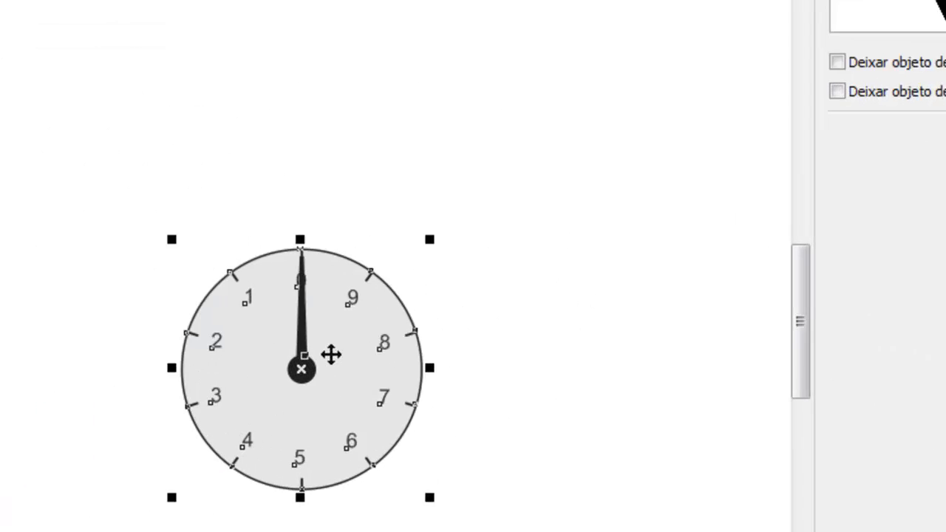
{"action": "right_click", "coordinate": [554, 295]}
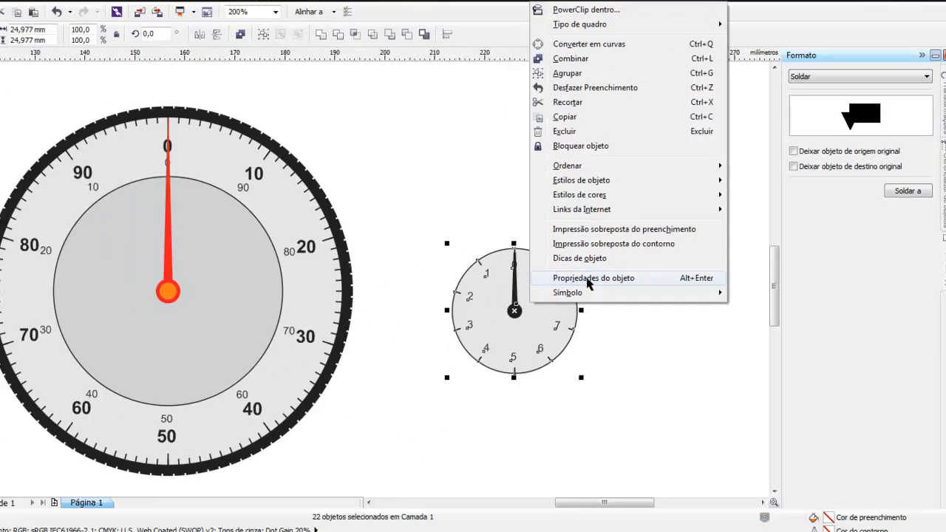
{"action": "left_click", "coordinate": [391, 324]}
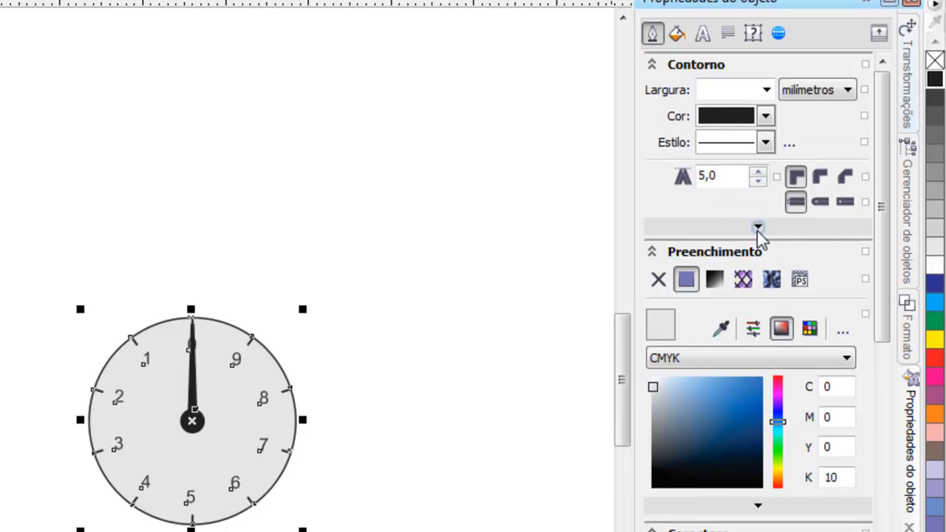
{"action": "left_click", "coordinate": [757, 254]}
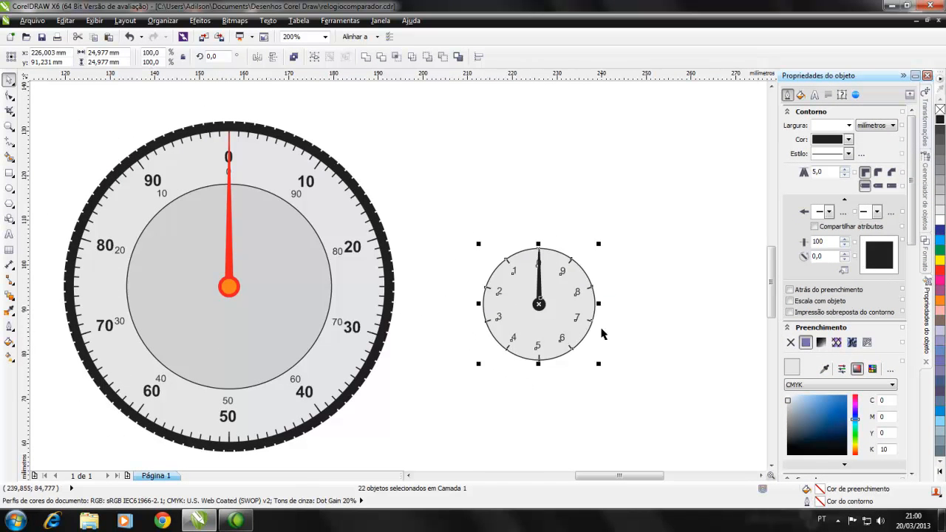
{"action": "left_click", "coordinate": [789, 301]}
Step: Scale the small dial down proportionally to about 14.5 mm in diameter and shift it closer to the main dial
{"action": "left_click_drag", "start_coordinate": [600, 242], "coordinate": [558, 295]}
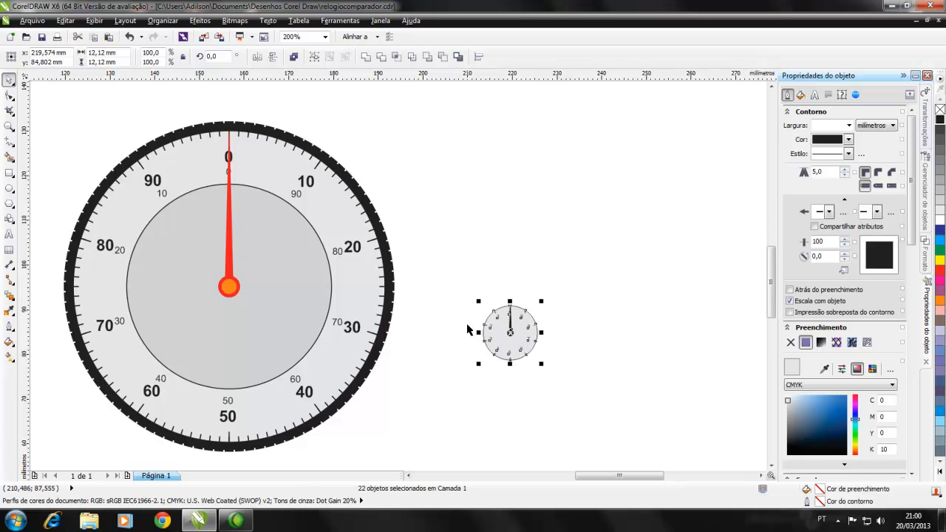
{"action": "left_click", "coordinate": [537, 380]}
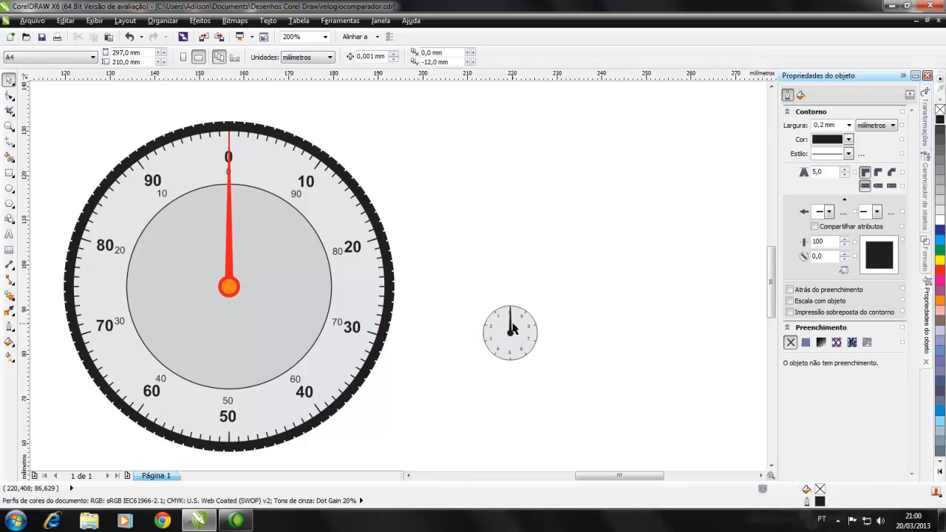
{"action": "left_click_drag", "start_coordinate": [463, 283], "coordinate": [565, 392]}
{"action": "left_click_drag", "start_coordinate": [510, 333], "coordinate": [482, 332]}
{"action": "left_click_drag", "start_coordinate": [514, 303], "coordinate": [559, 323]}
{"action": "left_click", "coordinate": [551, 329]}
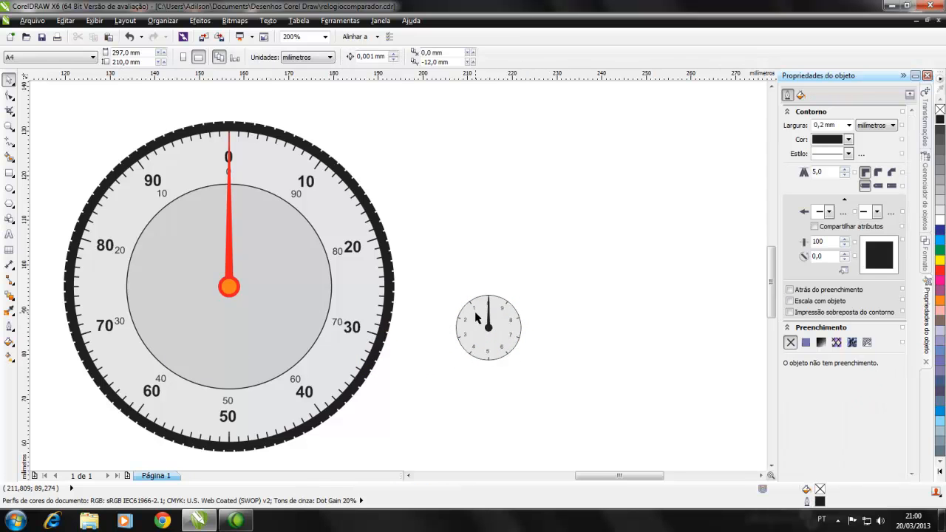
Step: Rotate the small dial's black needle about 52.8° counterclockwise around the hub centre so it points between 1 and 2
{"action": "scroll", "coordinate": [473, 320], "scroll_direction": "up", "scroll_amount": 2}
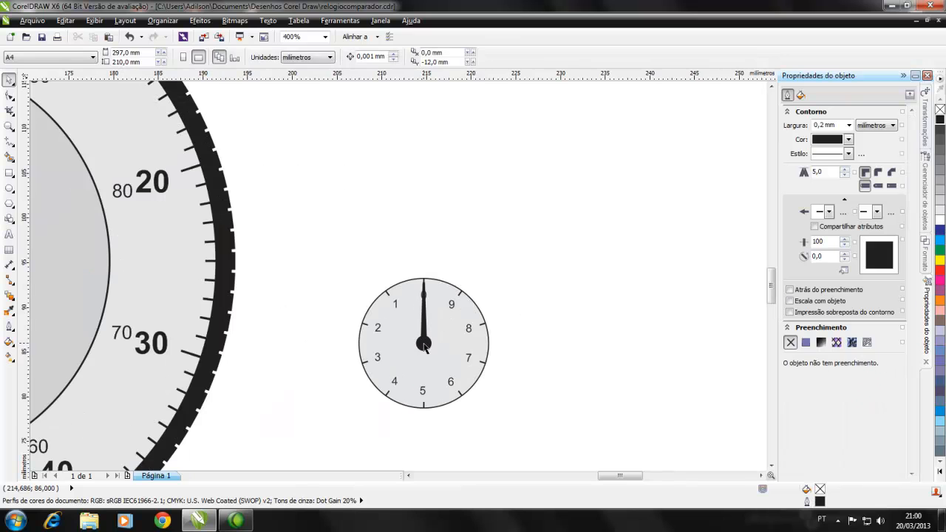
{"action": "left_click", "coordinate": [424, 347]}
{"action": "scroll", "coordinate": [424, 351], "scroll_direction": "up", "scroll_amount": 1}
{"action": "left_click", "coordinate": [422, 347]}
{"action": "left_click_drag", "start_coordinate": [426, 283], "coordinate": [426, 335]}
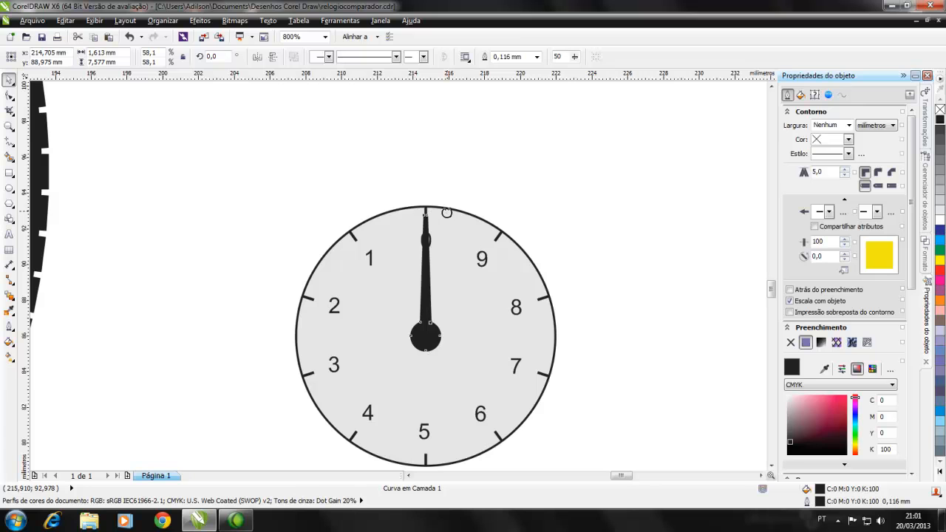
{"action": "left_click_drag", "start_coordinate": [447, 212], "coordinate": [198, 256]}
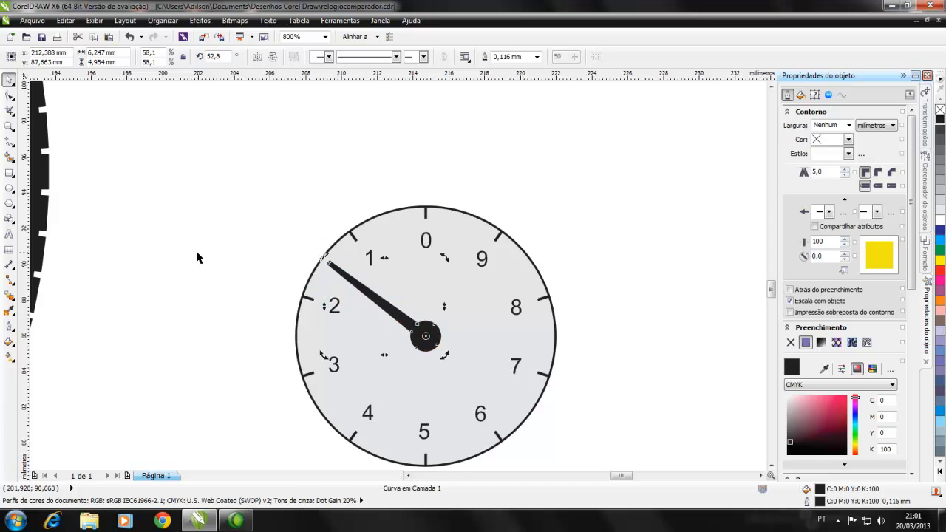
{"action": "left_click", "coordinate": [232, 300]}
Step: Move the whole small dial onto the lower-left part of the main dial's grey inner circle, centred at about x 146.3, y 87.7 mm
{"action": "scroll", "coordinate": [248, 300], "scroll_direction": "down", "scroll_amount": 2}
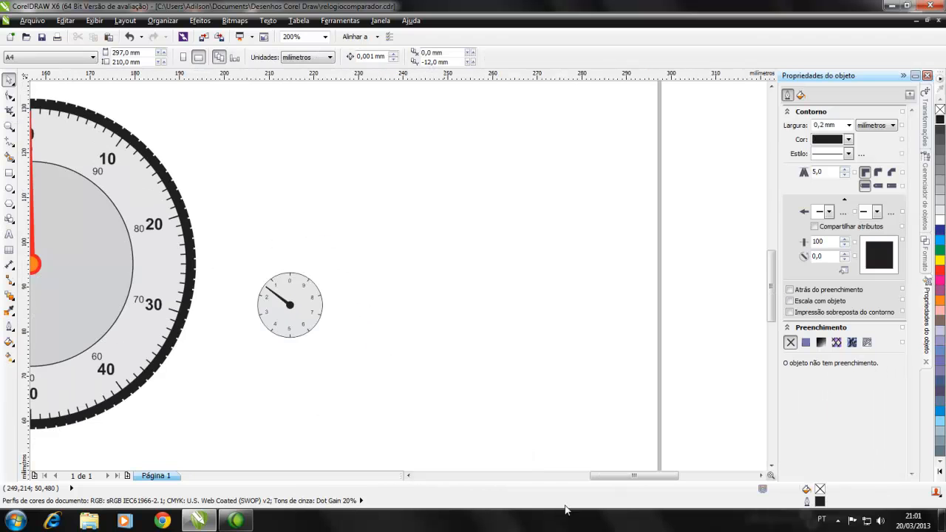
{"action": "left_click_drag", "start_coordinate": [633, 475], "coordinate": [602, 475]}
{"action": "left_click_drag", "start_coordinate": [578, 239], "coordinate": [671, 364]}
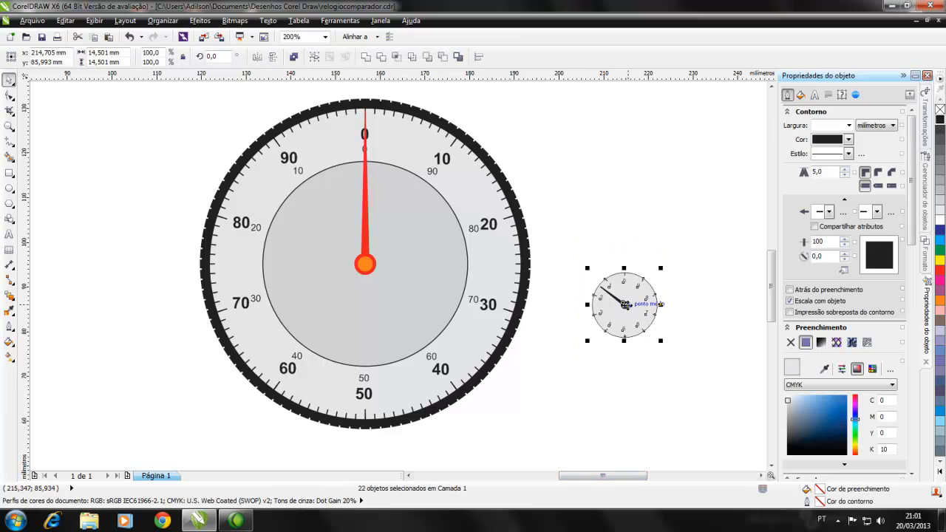
{"action": "left_click_drag", "start_coordinate": [624, 304], "coordinate": [319, 297]}
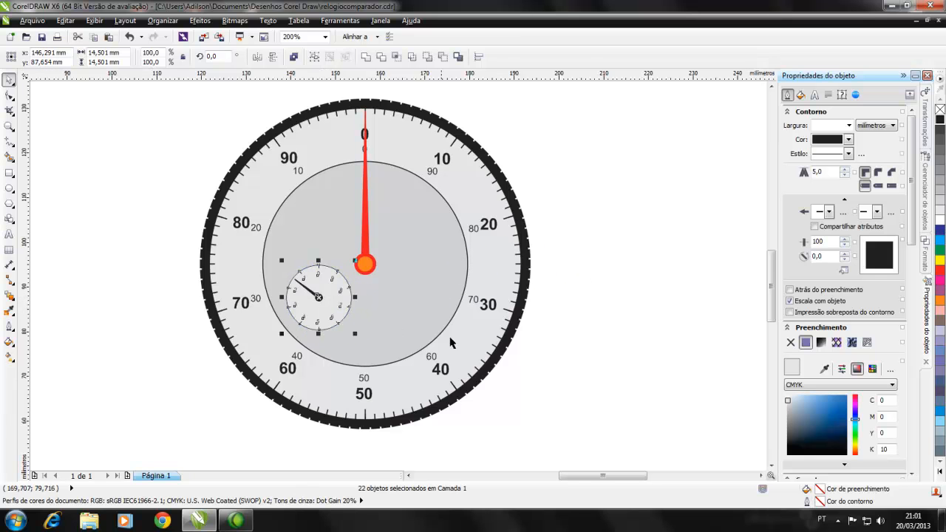
{"action": "left_click", "coordinate": [561, 358]}
{"action": "key", "text": "F3"}
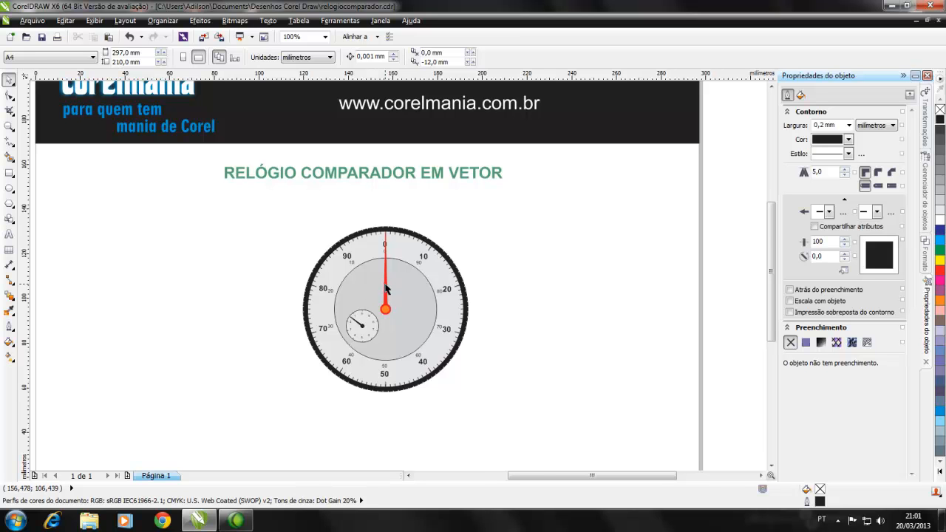
Step: Rotate the main dial's red needle clockwise around the centre of its orange hub until it points at 10
{"action": "scroll", "coordinate": [385, 288], "scroll_direction": "up", "scroll_amount": 1}
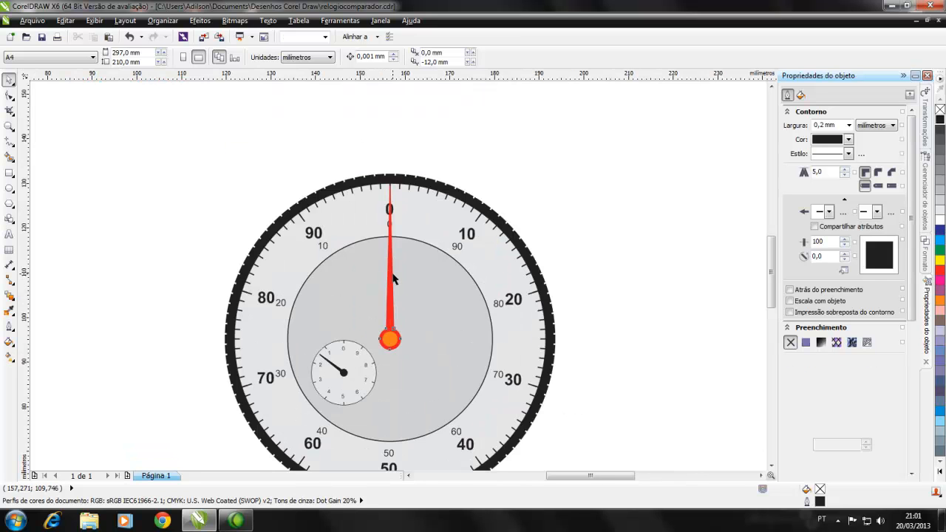
{"action": "left_click", "coordinate": [393, 274]}
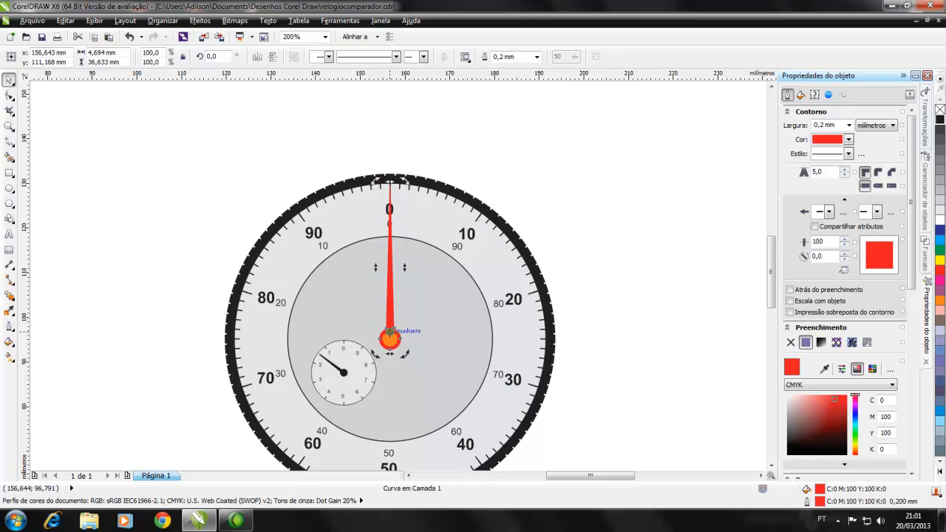
{"action": "left_click_drag", "start_coordinate": [405, 180], "coordinate": [507, 211]}
{"action": "key", "text": "Escape"}
{"action": "scroll", "coordinate": [384, 317], "scroll_direction": "down", "scroll_amount": 2}
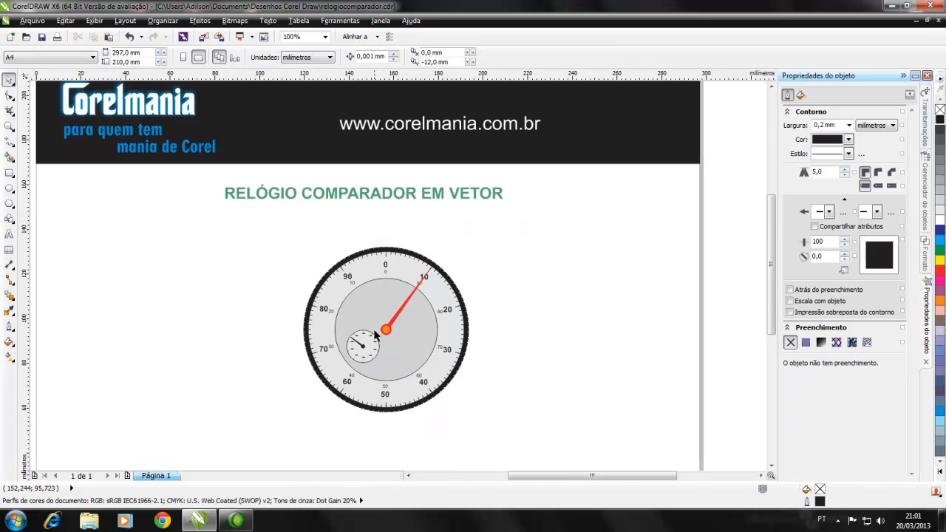